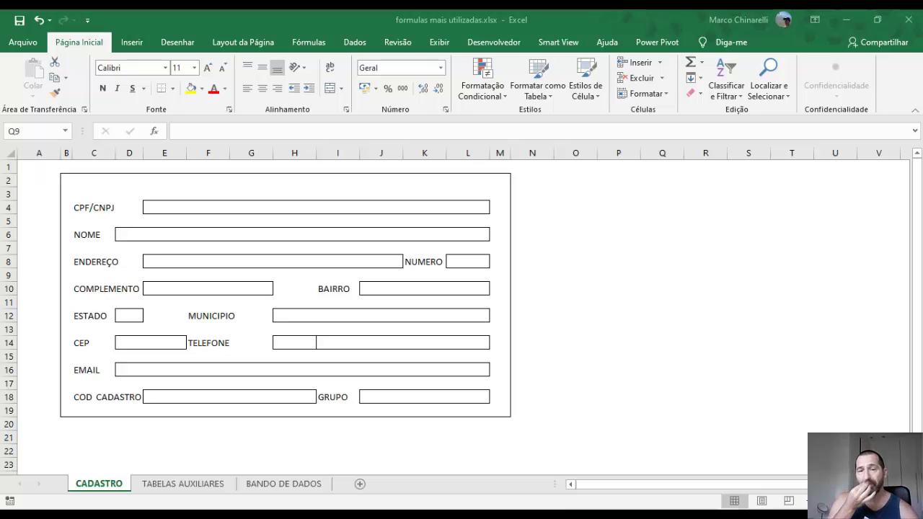
Look over the CPF/CNPJ cell E4, the NOME field D6 and the BANDO DE DADOS sheet
{"action": "left_click", "coordinate": [163, 207]}
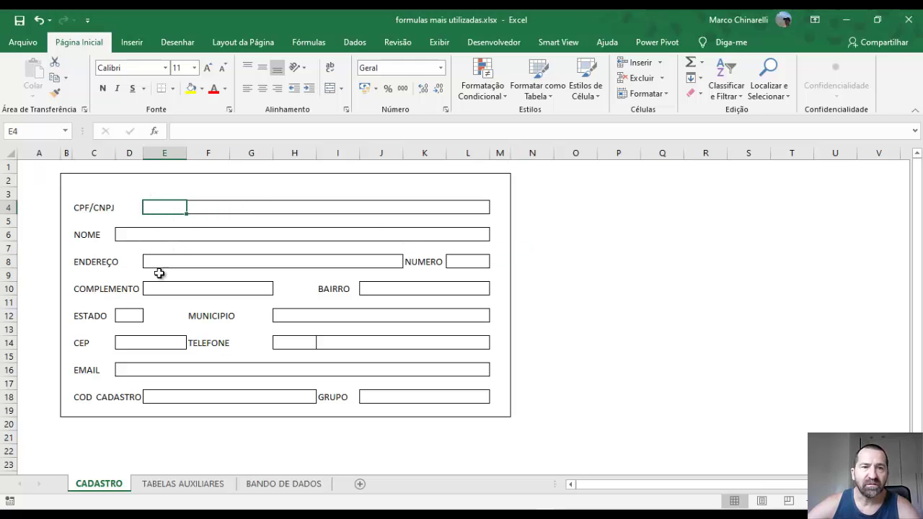
{"action": "left_click", "coordinate": [126, 237]}
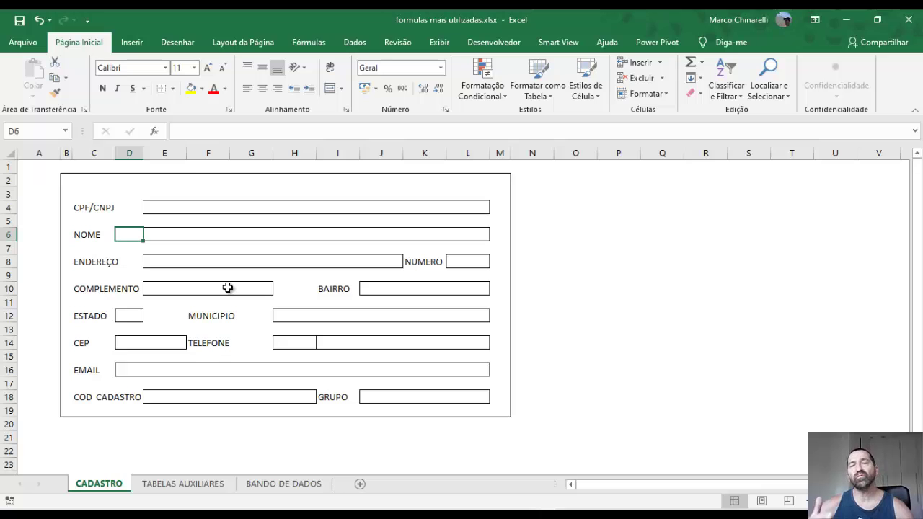
{"action": "left_click", "coordinate": [168, 207]}
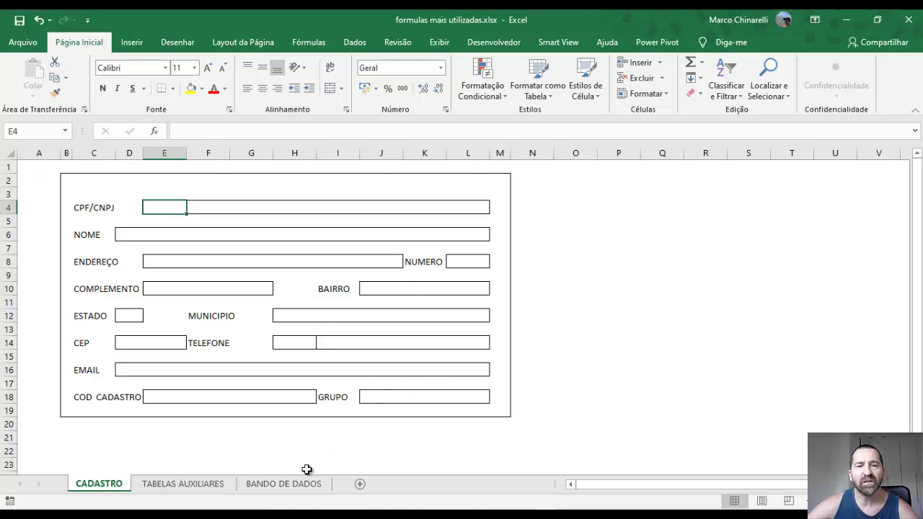
{"action": "left_click", "coordinate": [288, 483]}
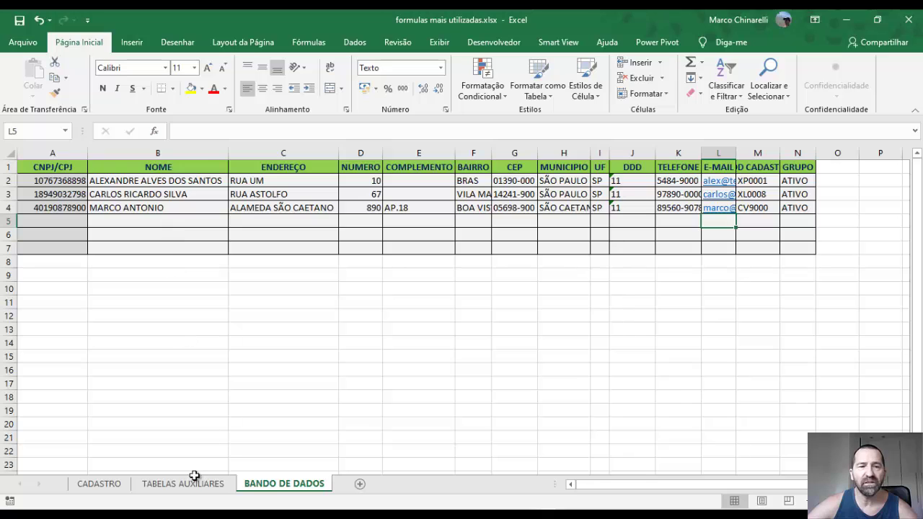
{"action": "left_click", "coordinate": [99, 483]}
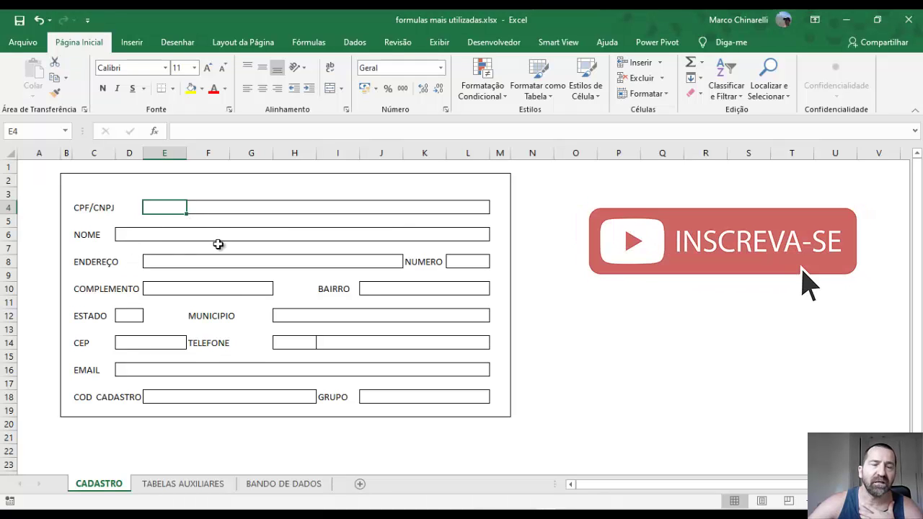
Begin =PROCV(E4; in D6 and point the table argument at BANDO DE DADOS
{"action": "left_click", "coordinate": [129, 234]}
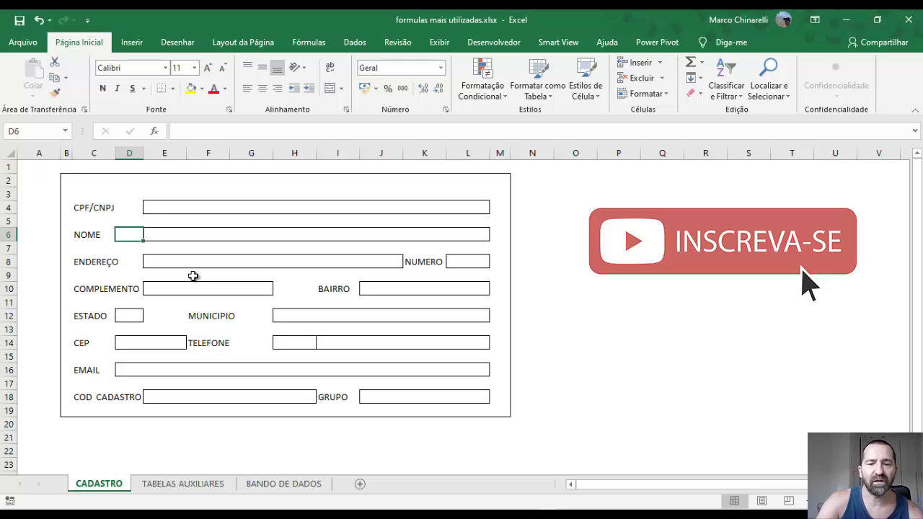
{"action": "type", "text": "="}
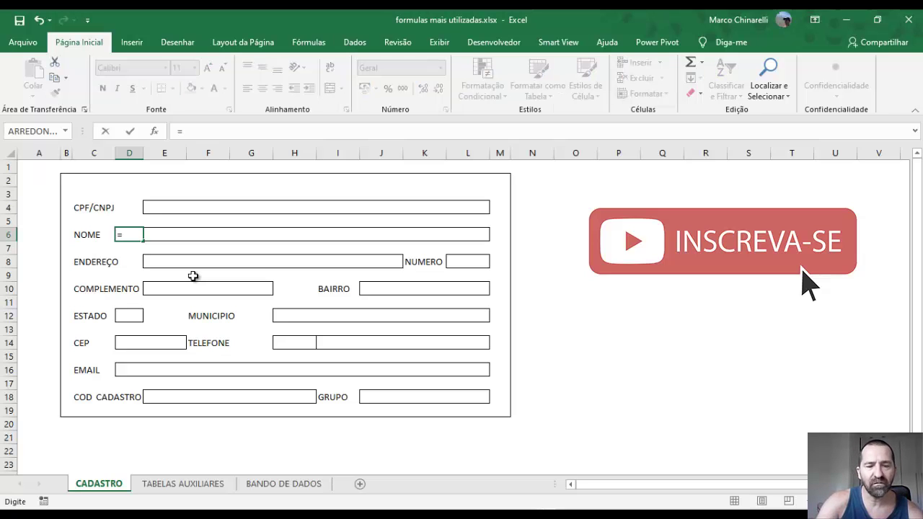
{"action": "type", "text": "pro"}
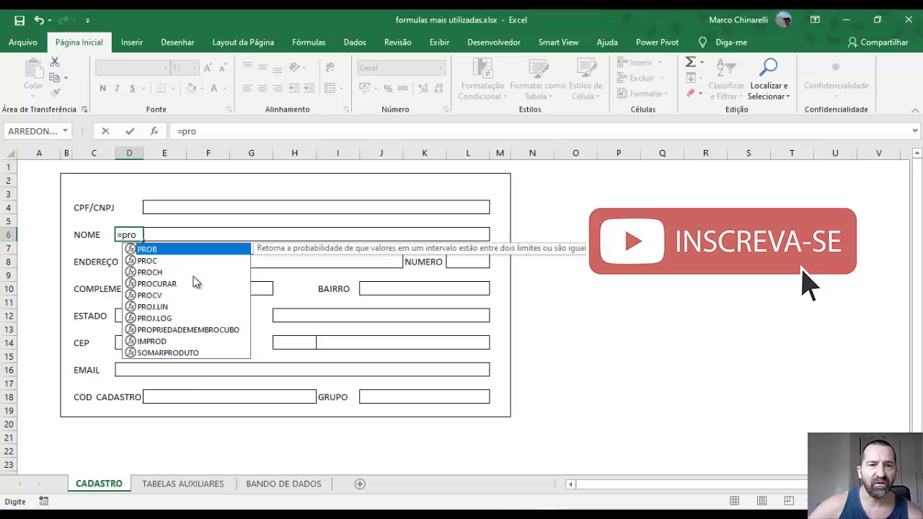
{"action": "double_click", "coordinate": [157, 295]}
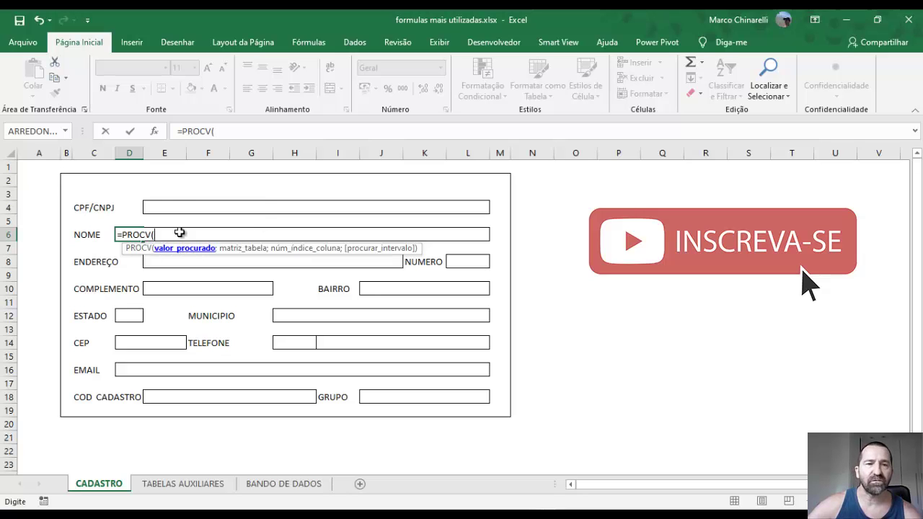
{"action": "left_click", "coordinate": [157, 207]}
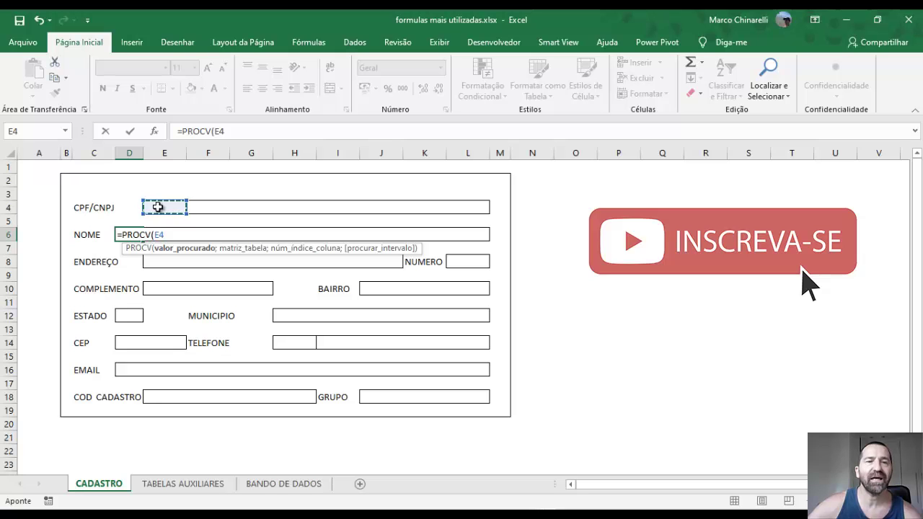
{"action": "type", "text": ";"}
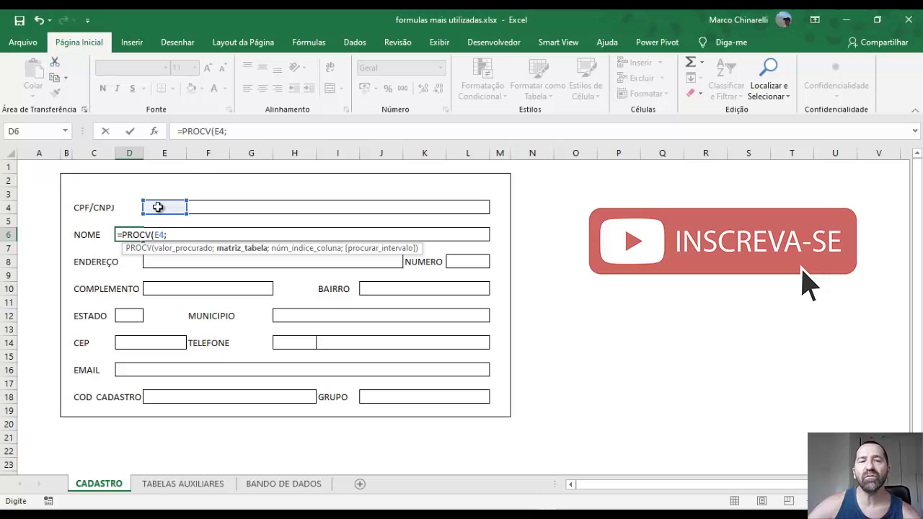
{"action": "left_click", "coordinate": [284, 486]}
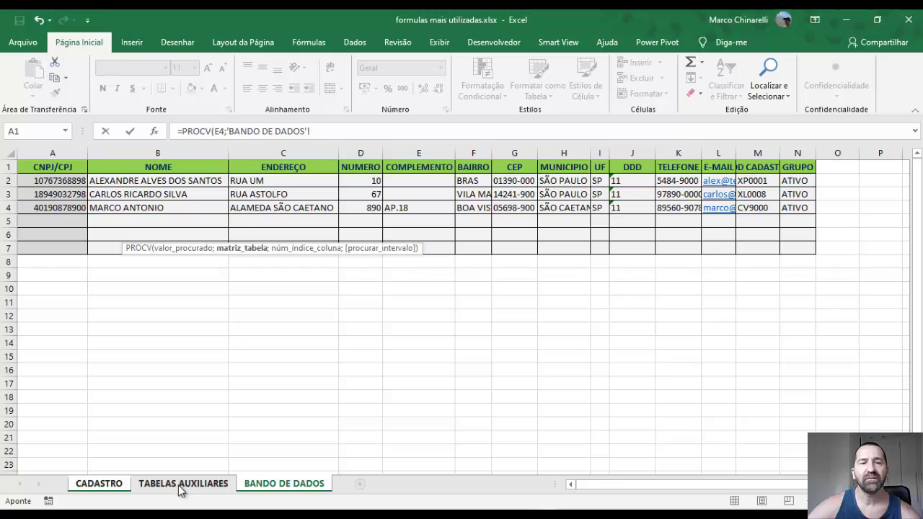
Select A2:B7 on BANDO DE DADOS as the lookup table and lock it as $A$2:$B$7
{"action": "left_click", "coordinate": [153, 181]}
{"action": "left_click_drag", "start_coordinate": [91, 173], "coordinate": [39, 251]}
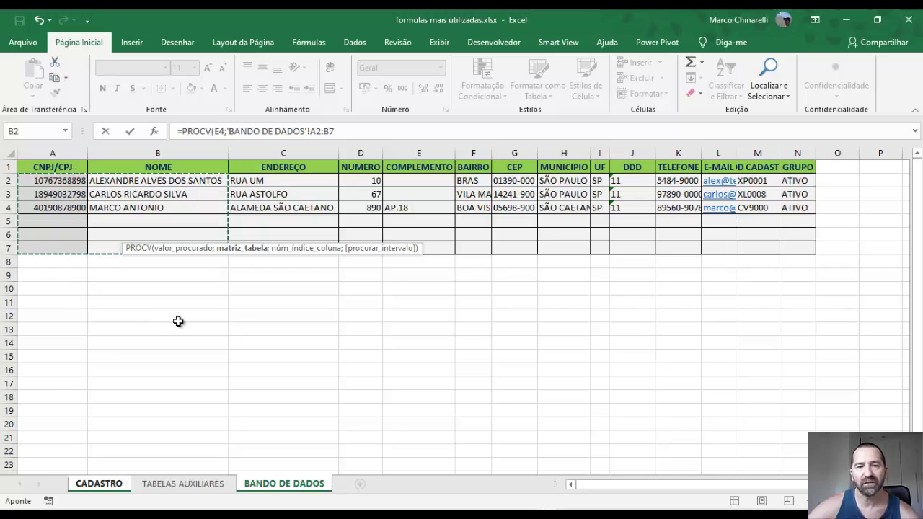
{"action": "left_click_drag", "start_coordinate": [339, 131], "coordinate": [228, 134]}
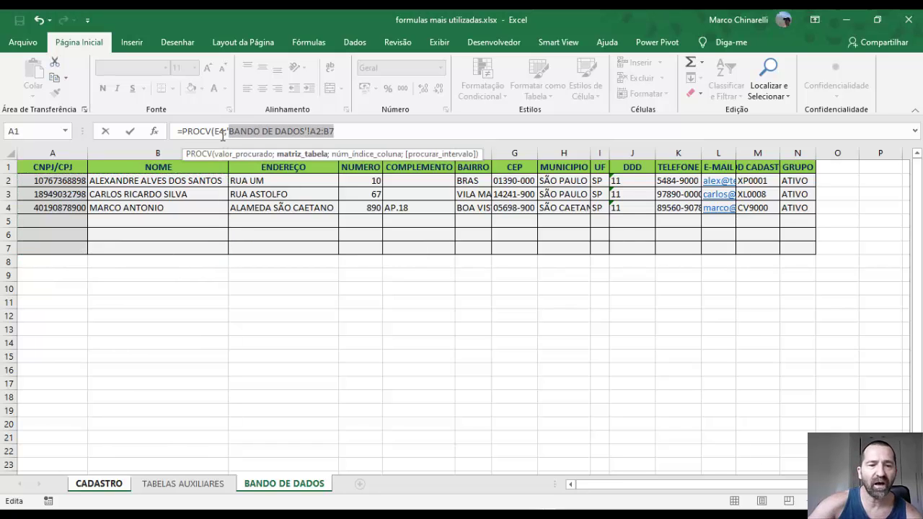
{"action": "key", "text": "F4"}
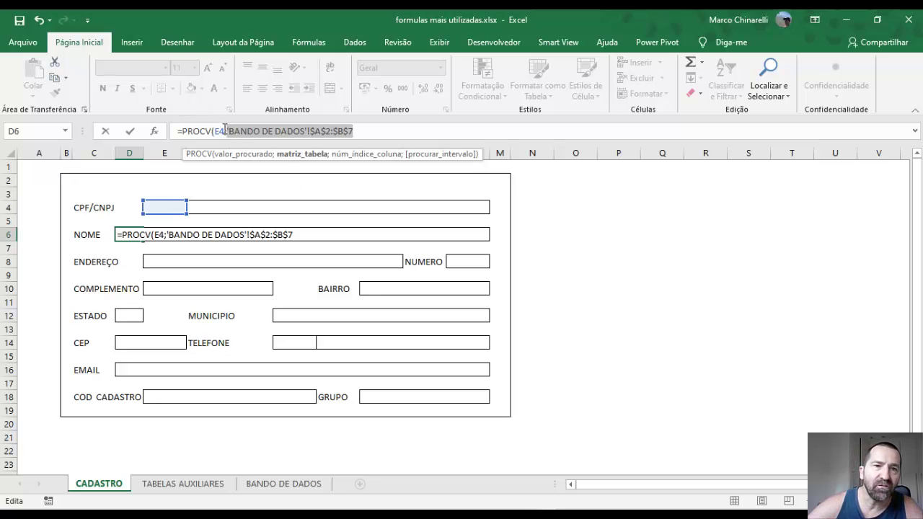
Change E4 to $E$4 in the NOME formula and add the separator for the column argument
{"action": "left_click_drag", "start_coordinate": [225, 131], "coordinate": [214, 130]}
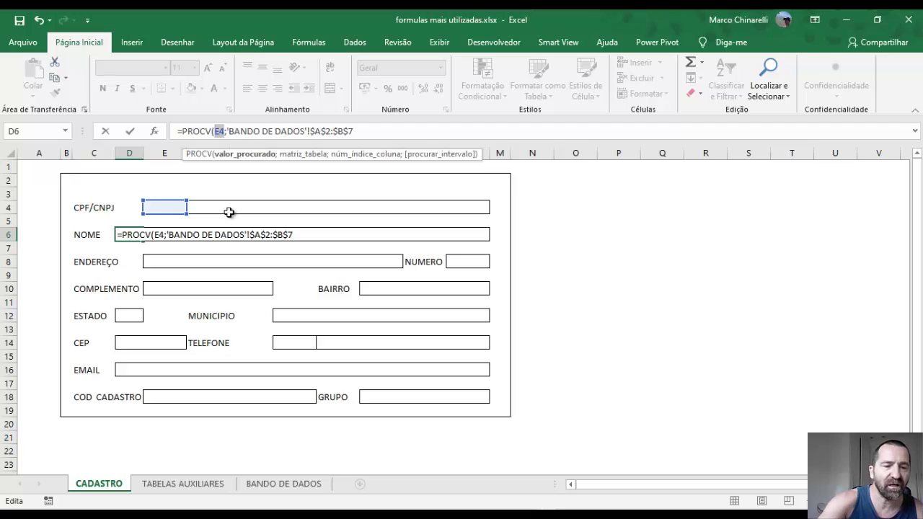
{"action": "key", "text": "F4"}
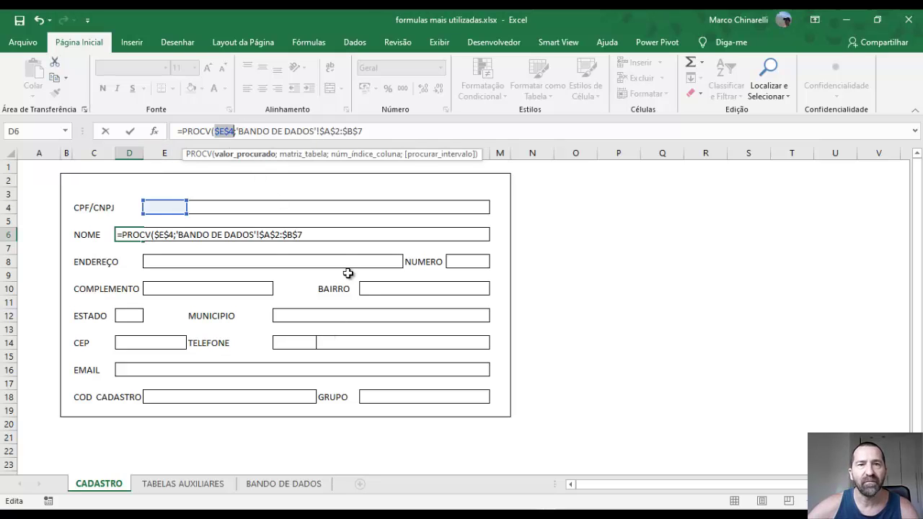
{"action": "left_click", "coordinate": [374, 132]}
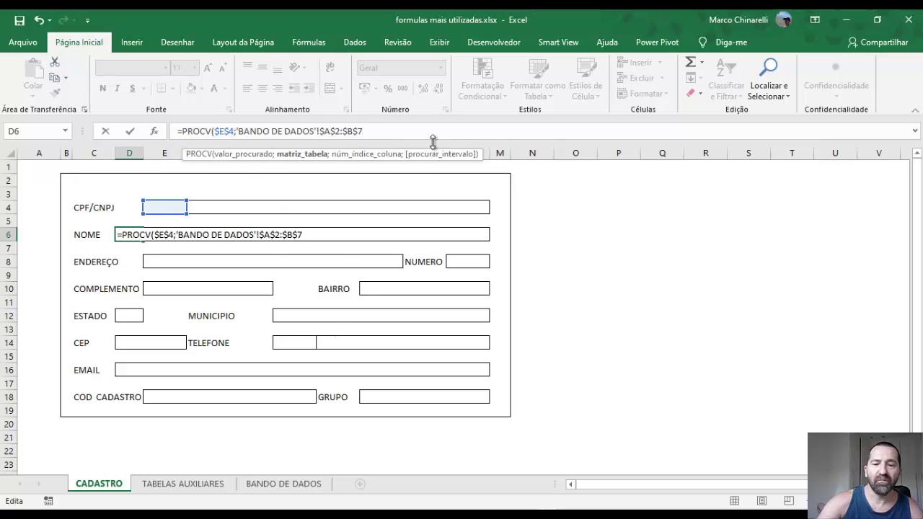
{"action": "type", "text": ";"}
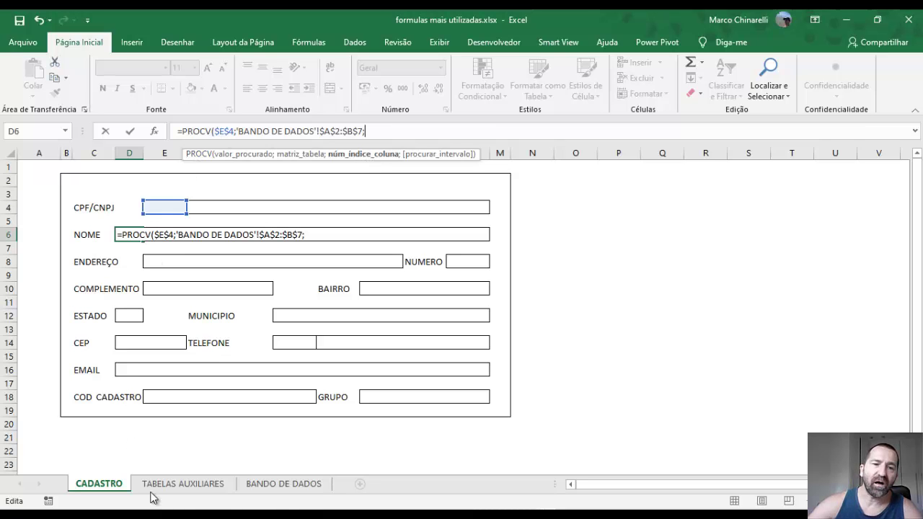
{"action": "left_click", "coordinate": [280, 483]}
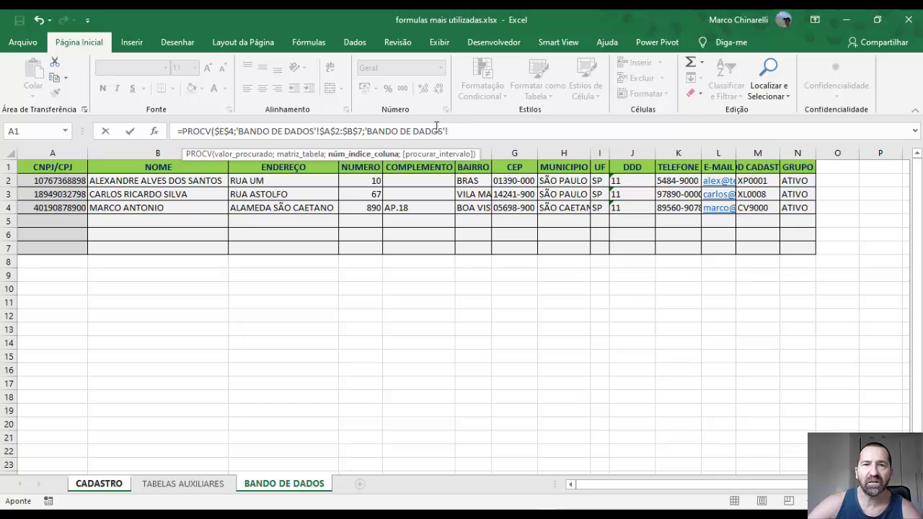
Replace the stray sheet name with column 2 and exact match 0, then close and commit the formula
{"action": "left_click_drag", "start_coordinate": [448, 132], "coordinate": [378, 131]}
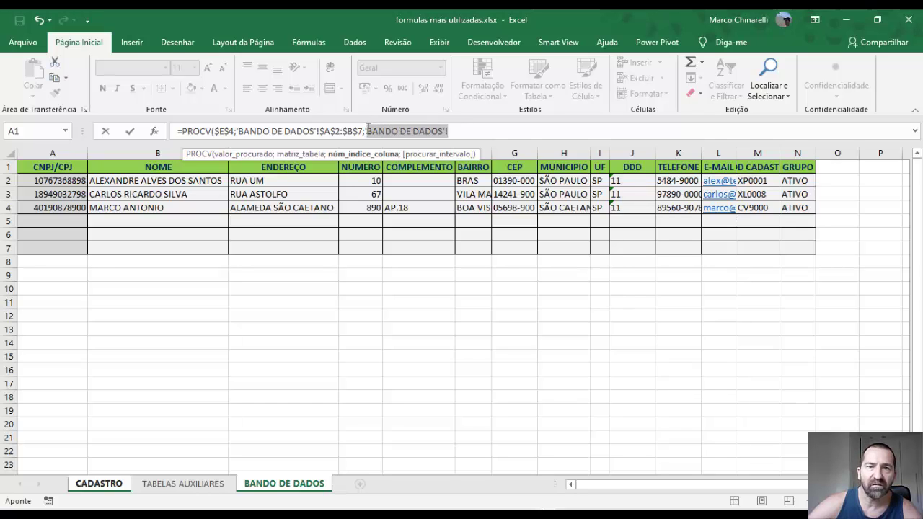
{"action": "left_click_drag", "start_coordinate": [365, 131], "coordinate": [363, 131]}
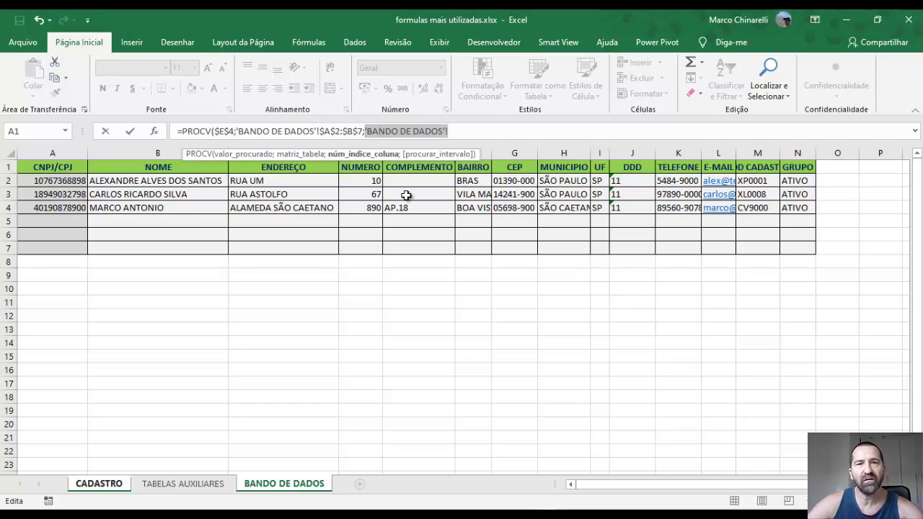
{"action": "type", "text": "2"}
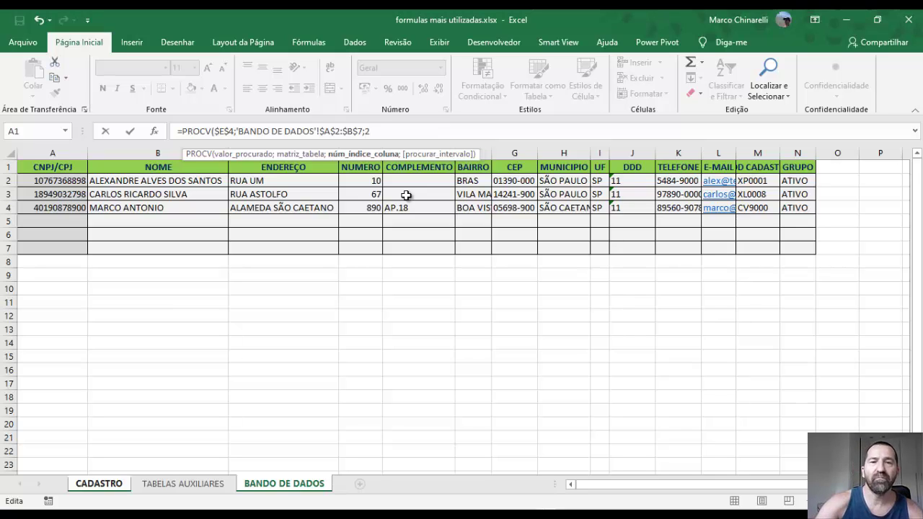
{"action": "type", "text": ";"}
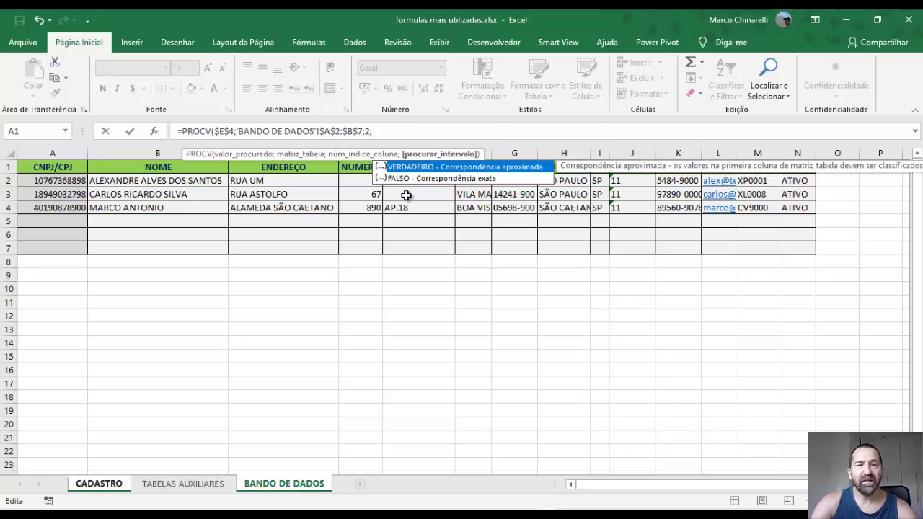
{"action": "type", "text": "1"}
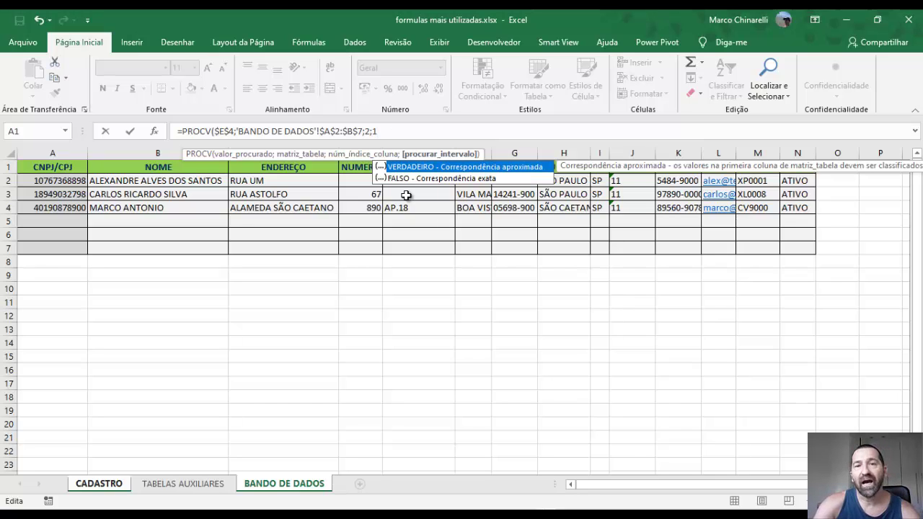
{"action": "key", "text": "BackSpace"}
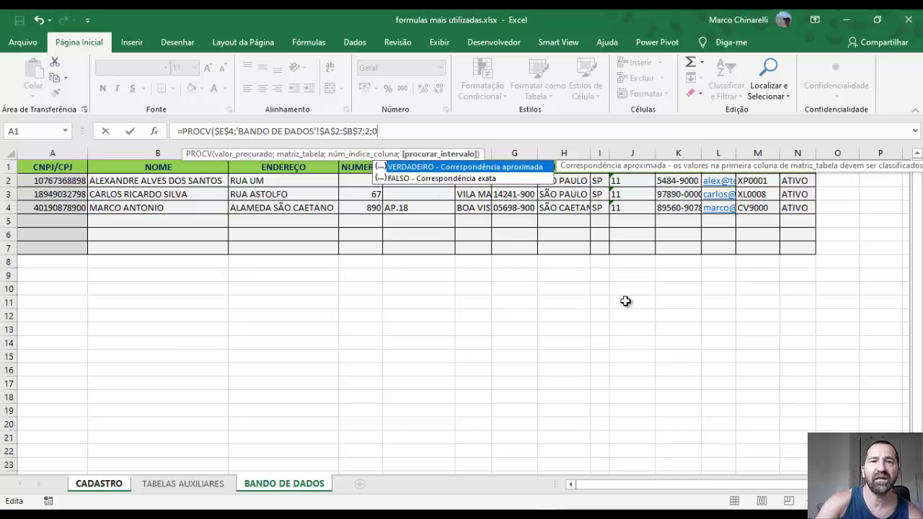
{"action": "type", "text": ")"}
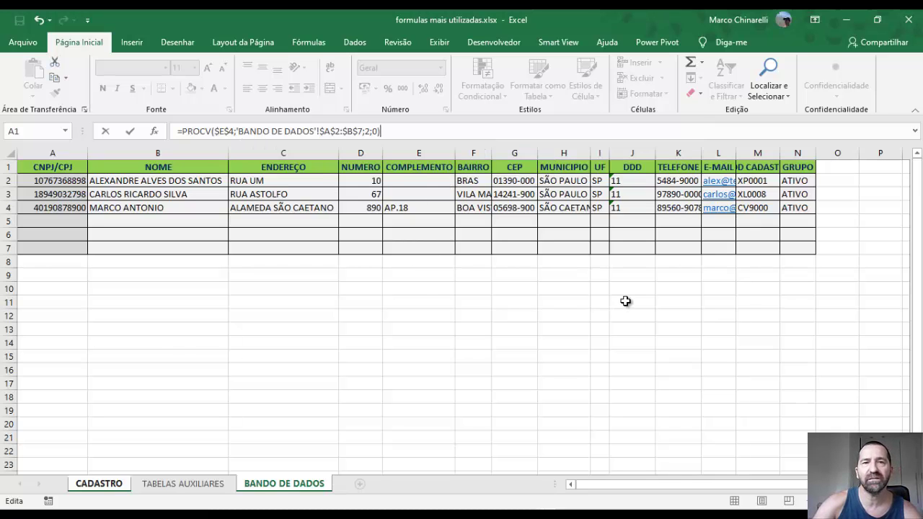
{"action": "key", "text": "Return"}
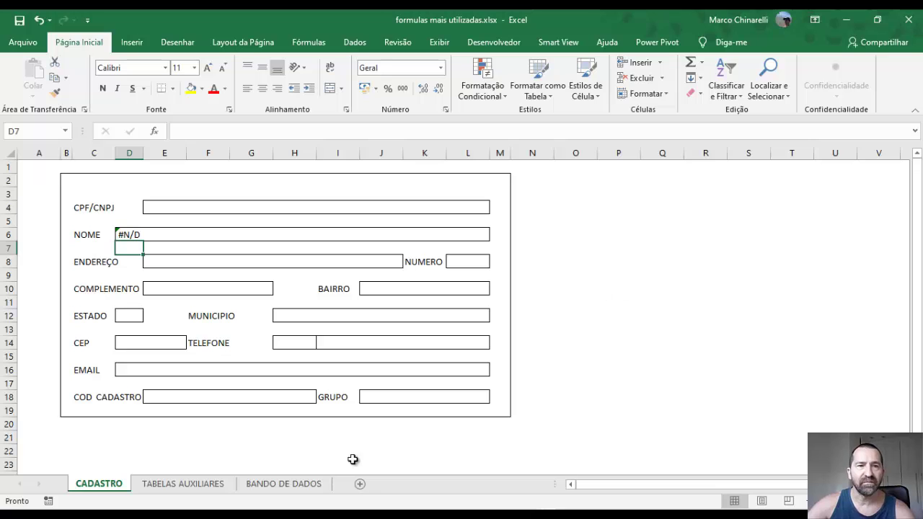
Format the CPF/CNPJ cell E4 as Texto
{"action": "left_click", "coordinate": [124, 235]}
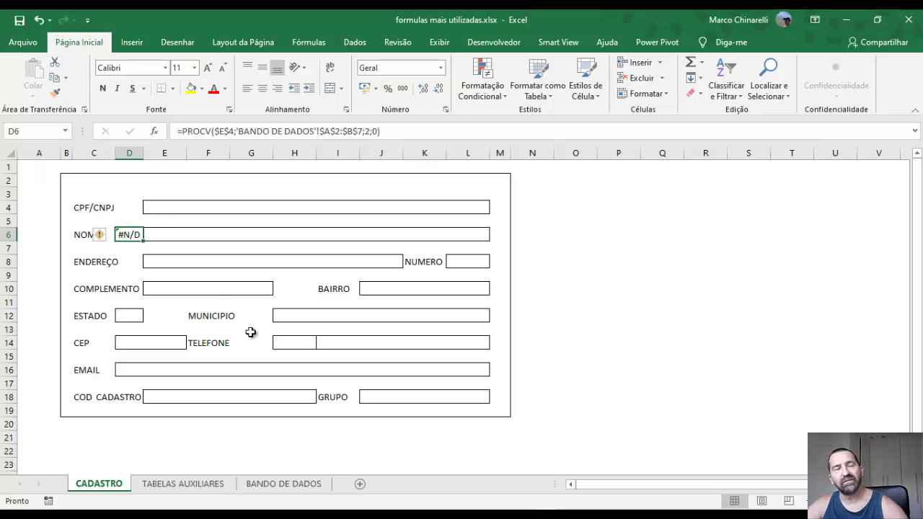
{"action": "left_click", "coordinate": [153, 210]}
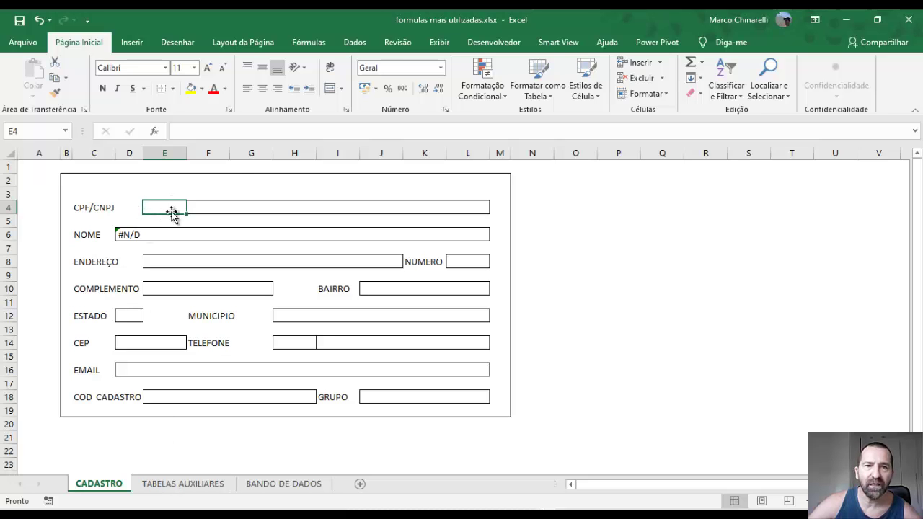
{"action": "left_click", "coordinate": [440, 67]}
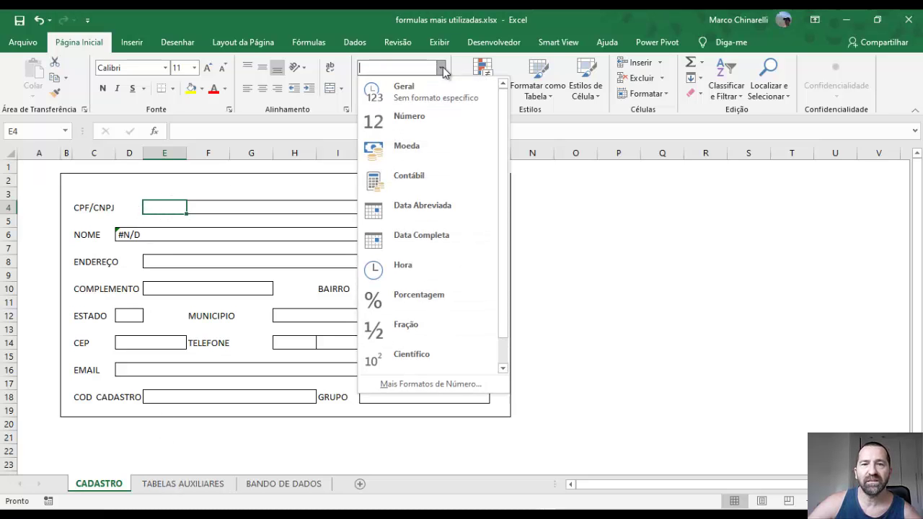
{"action": "scroll", "coordinate": [407, 346], "scroll_direction": "down", "scroll_amount": 1}
{"action": "left_click", "coordinate": [408, 356]}
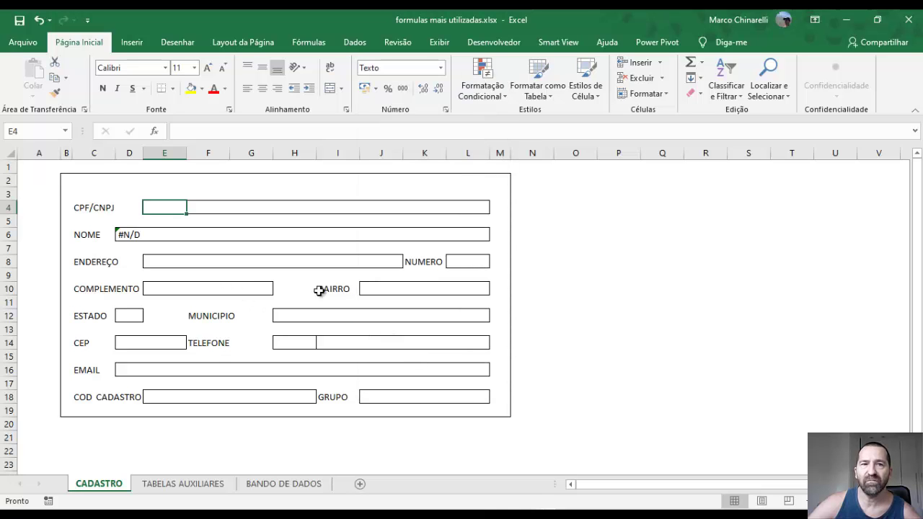
Check how CPFs are stored on BANDO DE DADOS, then return to CADASTRO
{"action": "left_click", "coordinate": [172, 486]}
{"action": "left_click", "coordinate": [292, 485]}
{"action": "left_click", "coordinate": [57, 182]}
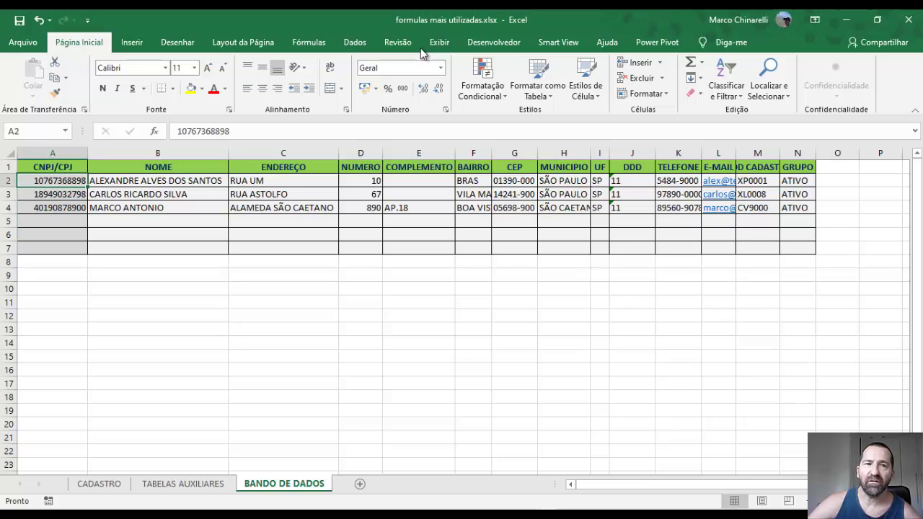
{"action": "left_click", "coordinate": [108, 483]}
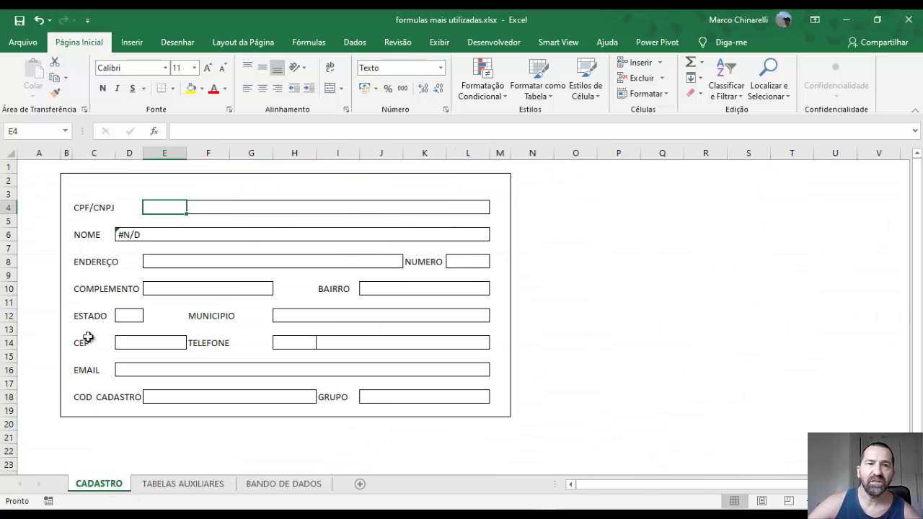
{"action": "left_click", "coordinate": [287, 489]}
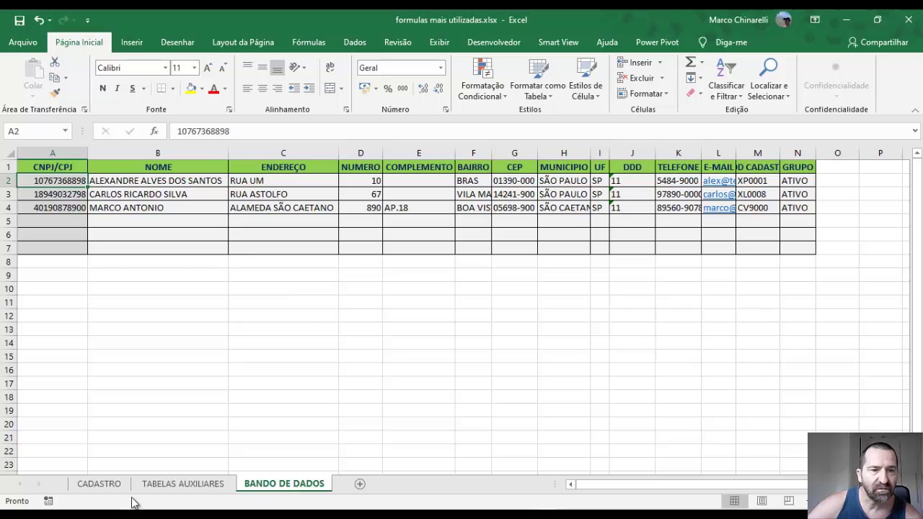
{"action": "left_click", "coordinate": [98, 487]}
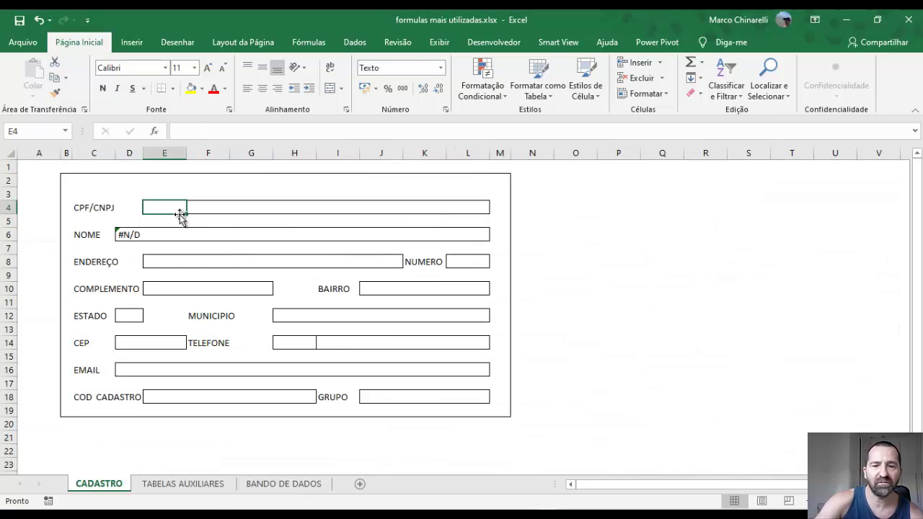
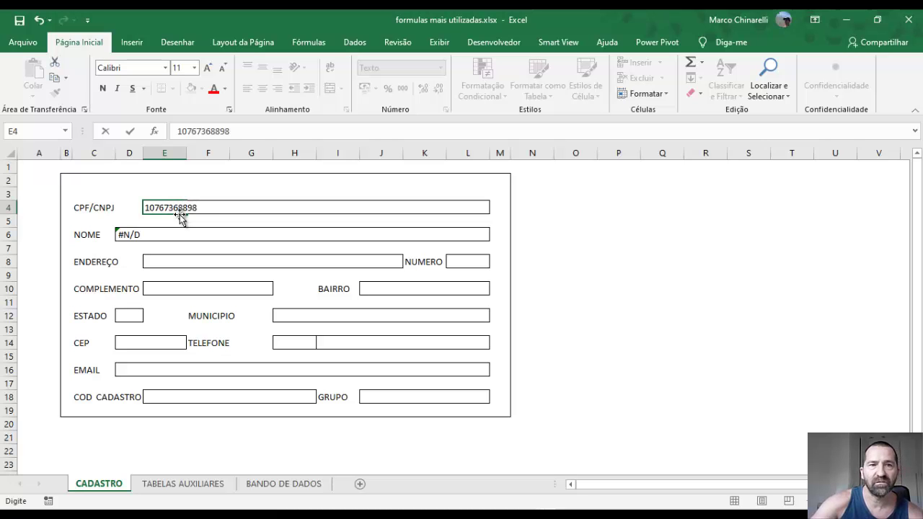
Enter the first customer's CPF in E4 and compare the NOME lookup with BANDO DE DADOS
{"action": "key", "text": "Return"}
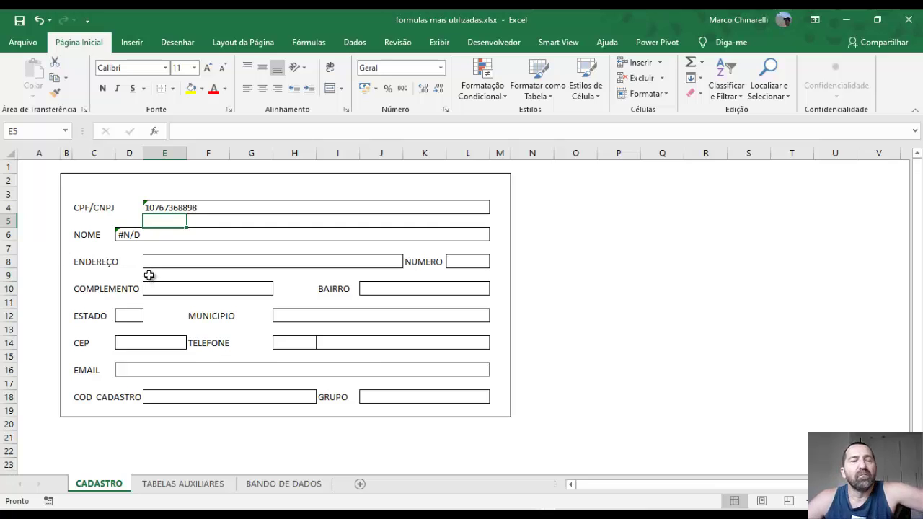
{"action": "left_click", "coordinate": [134, 235]}
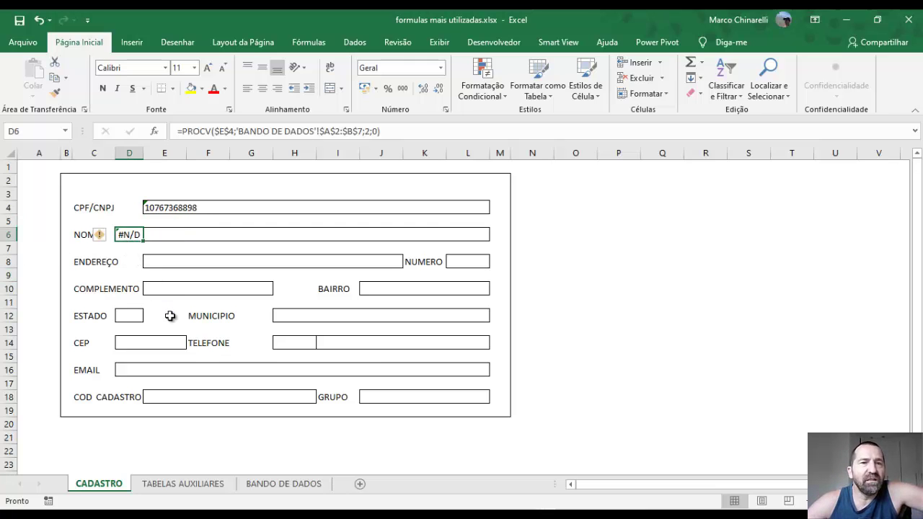
{"action": "left_click", "coordinate": [280, 489]}
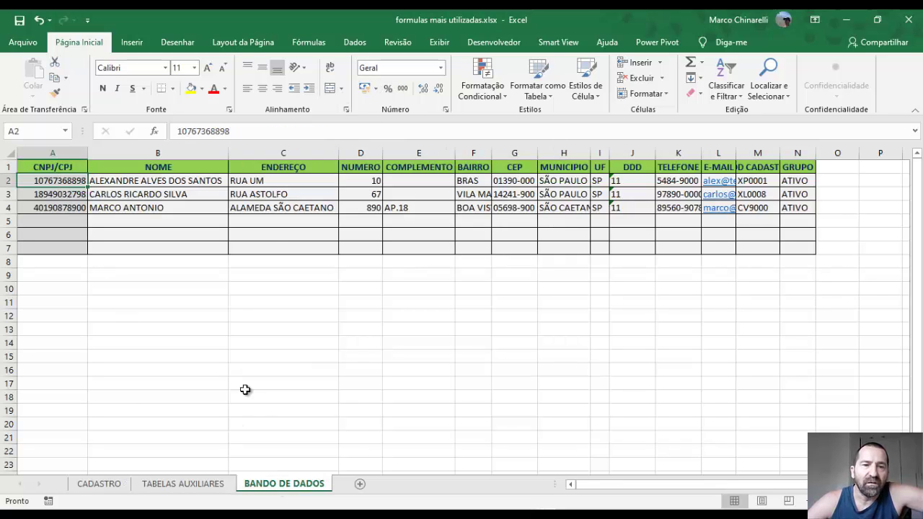
{"action": "left_click", "coordinate": [99, 484]}
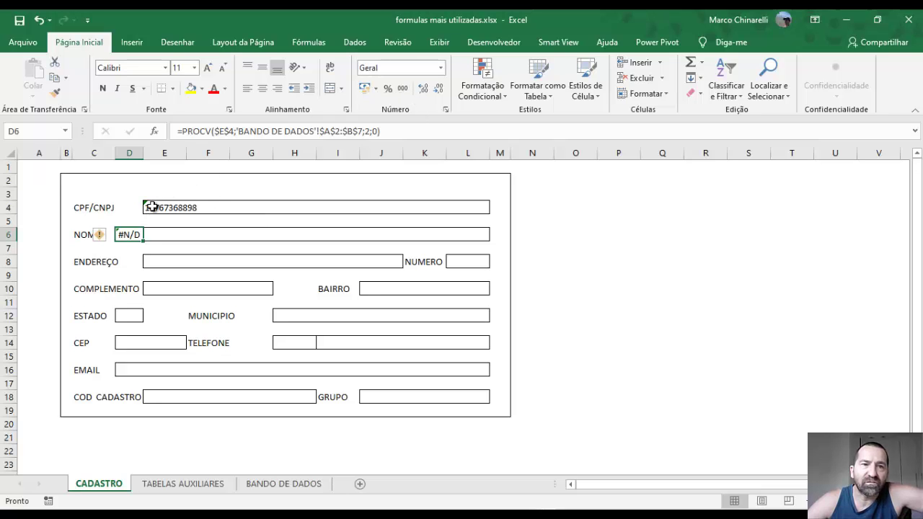
Switch E4 back to Geral format and re-enter the CPF so NOME fills in
{"action": "left_click", "coordinate": [152, 206]}
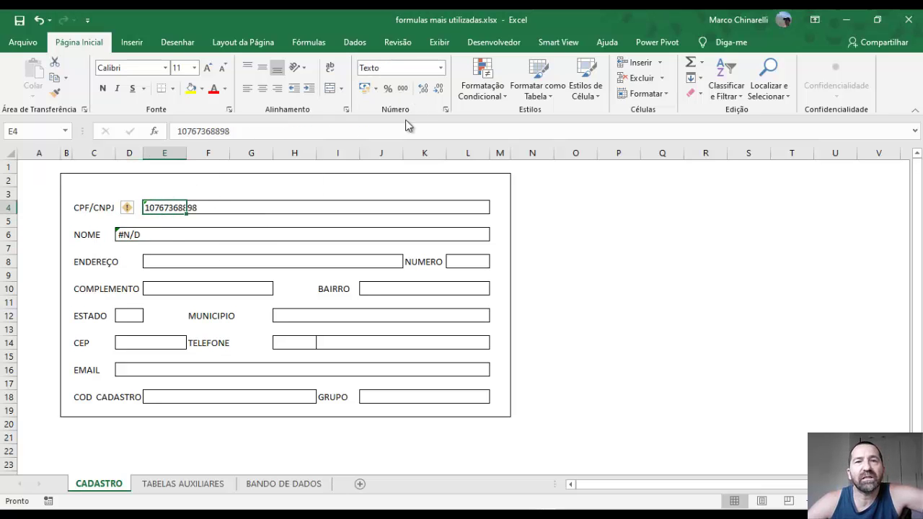
{"action": "left_click", "coordinate": [440, 67]}
{"action": "left_click", "coordinate": [433, 96]}
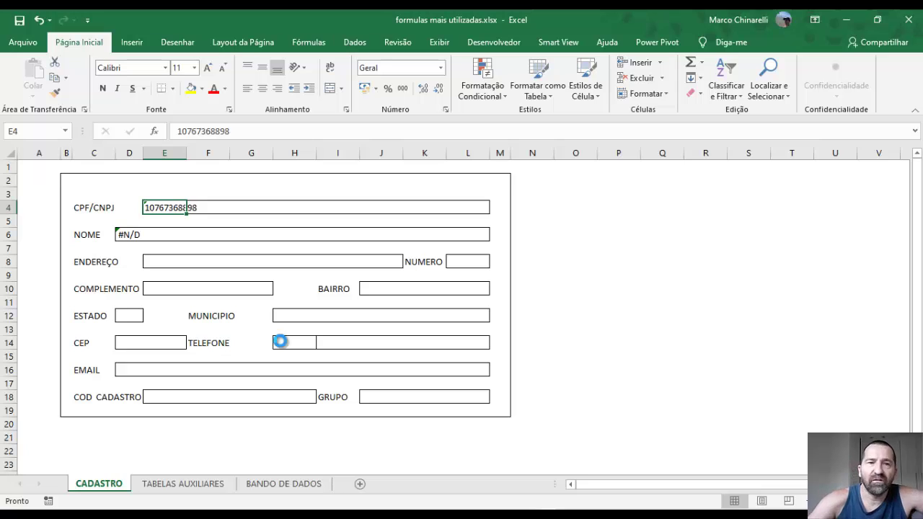
{"action": "key", "text": "Delete"}
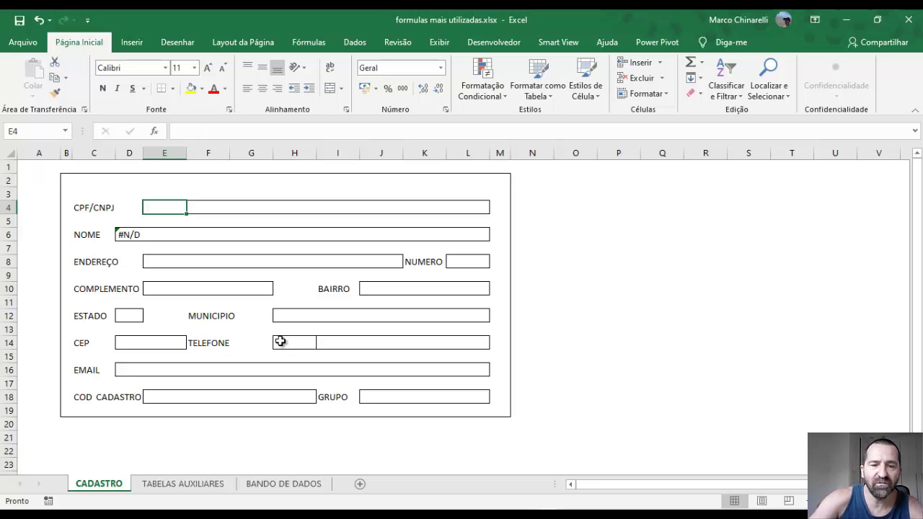
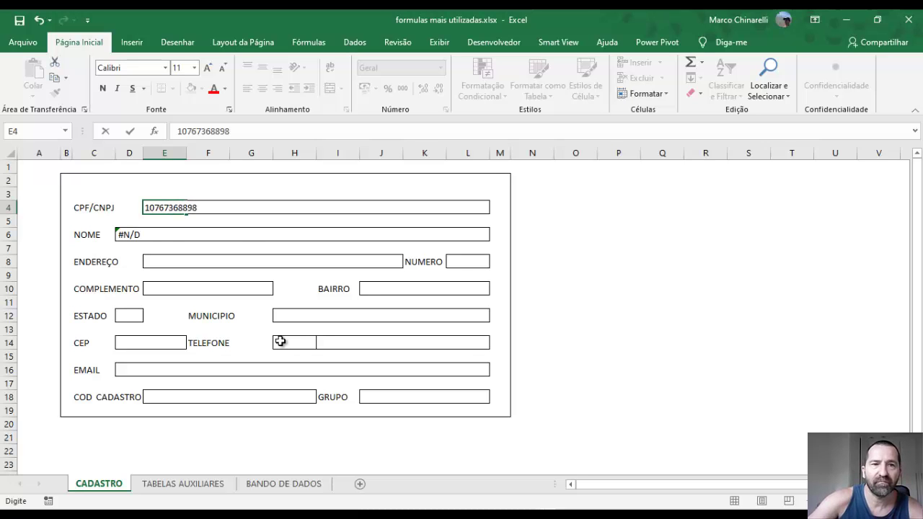
{"action": "key", "text": "Return"}
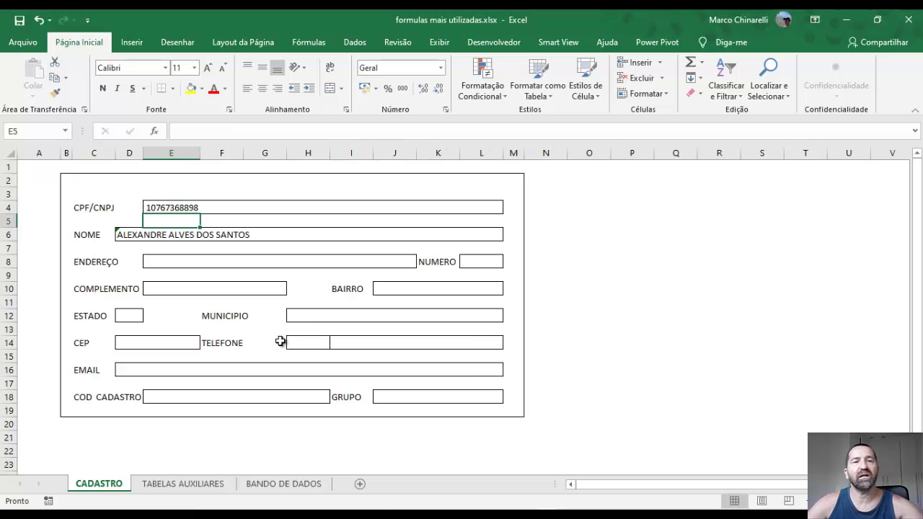
Verify the returned customer name against the BANDO DE DADOS sheet
{"action": "left_click", "coordinate": [160, 236]}
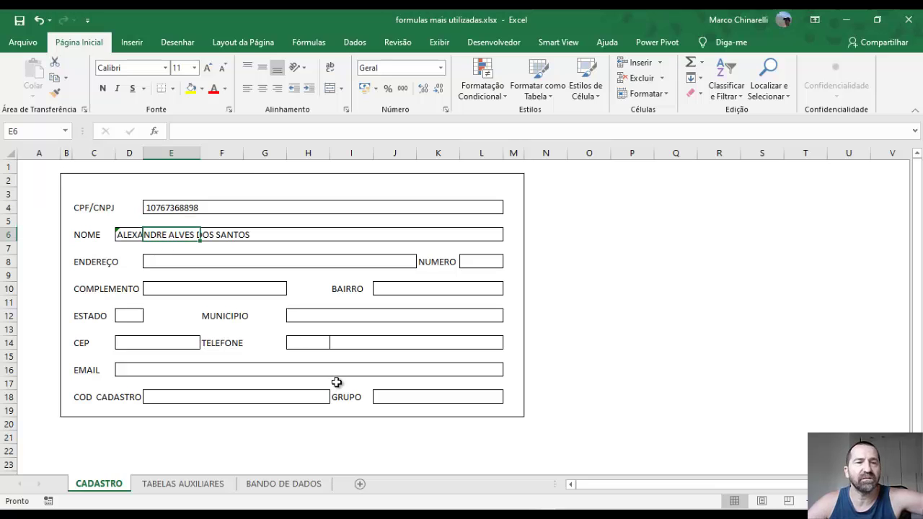
{"action": "left_click", "coordinate": [160, 207]}
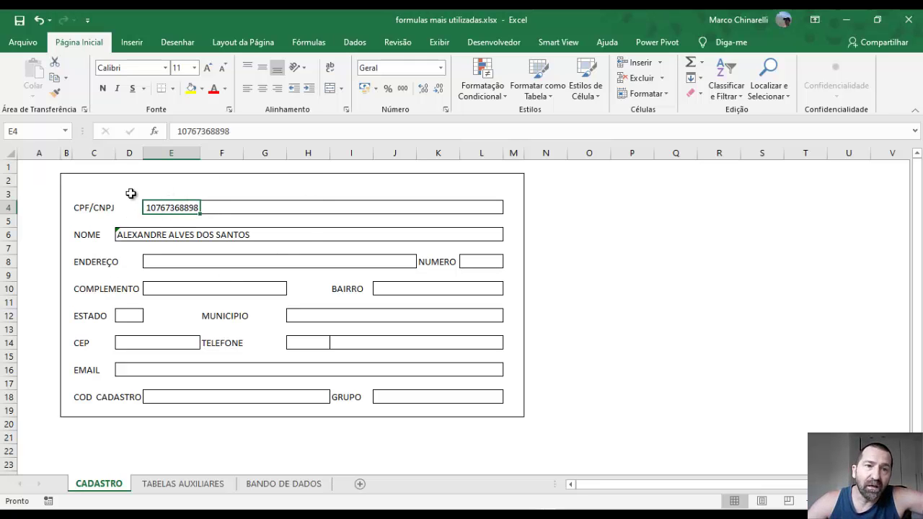
{"action": "left_click", "coordinate": [285, 483]}
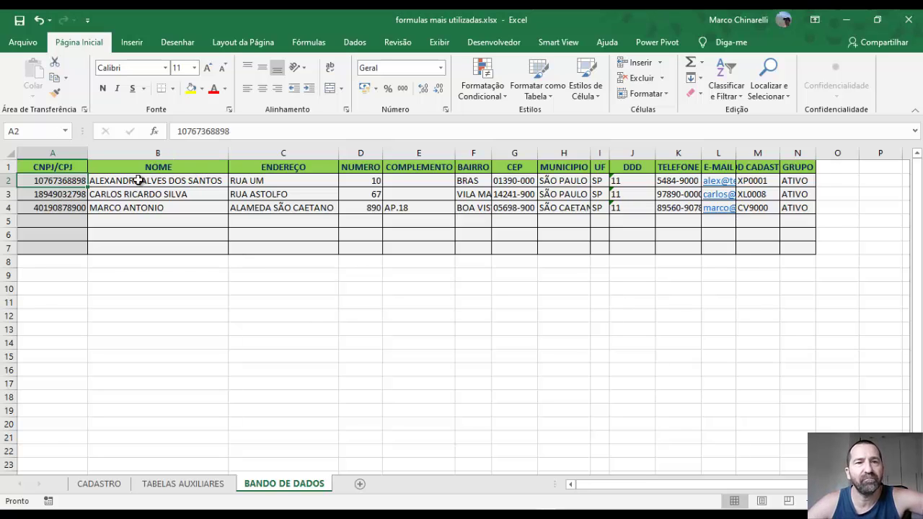
{"action": "left_click", "coordinate": [99, 483]}
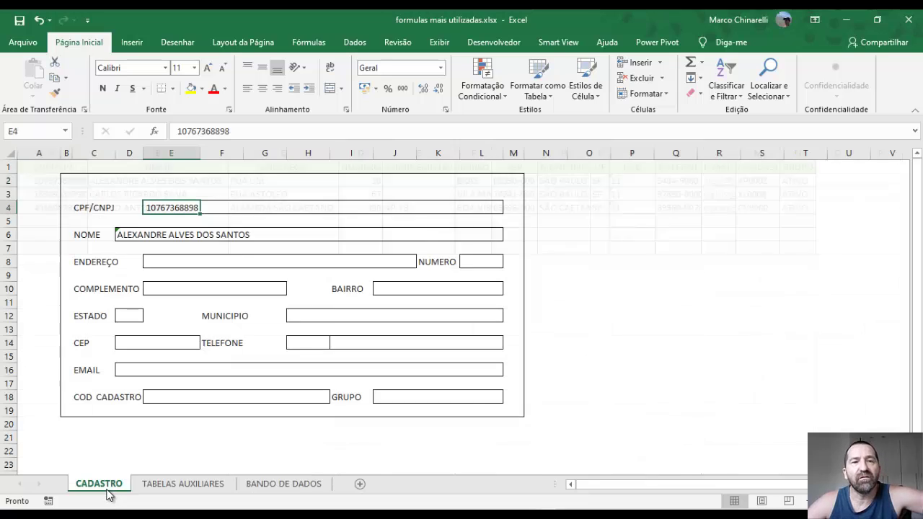
{"action": "left_click", "coordinate": [123, 235]}
Start =PROCV($E$4; in the ENDEREÇO cell E8
{"action": "left_click", "coordinate": [153, 262]}
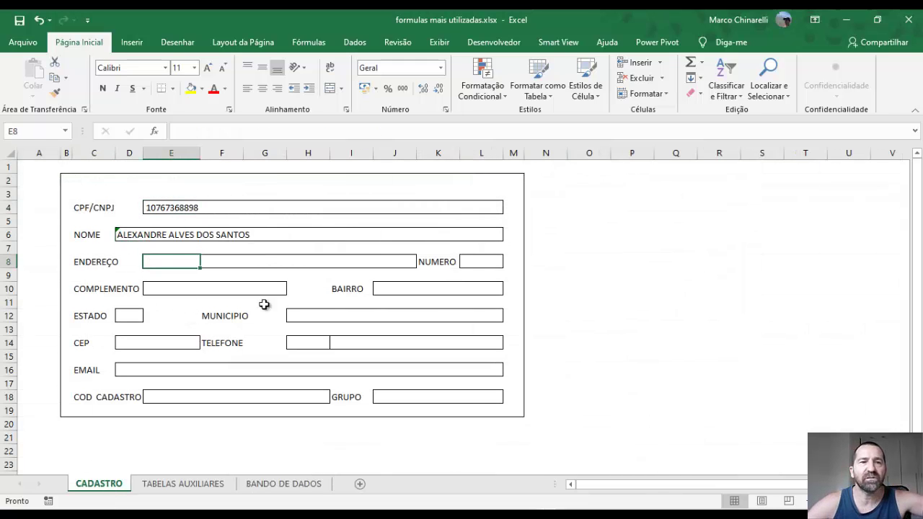
{"action": "type", "text": "="}
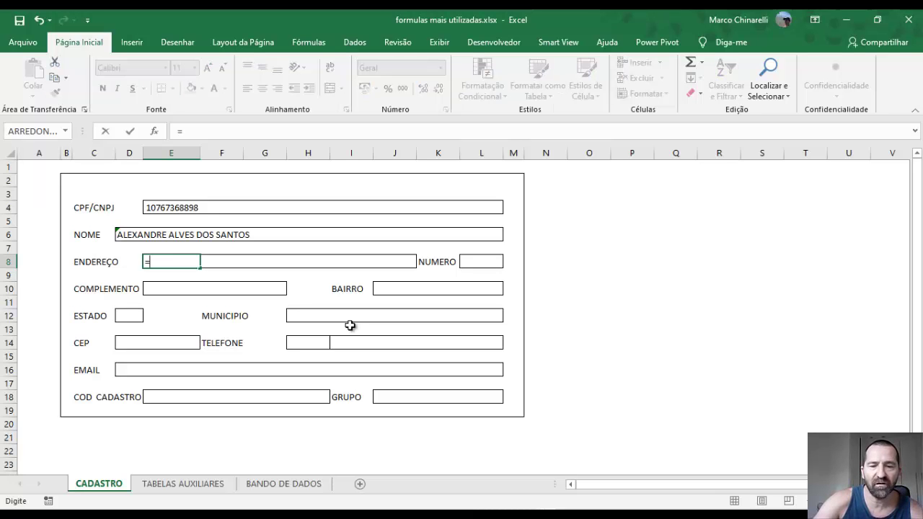
{"action": "type", "text": "pro"}
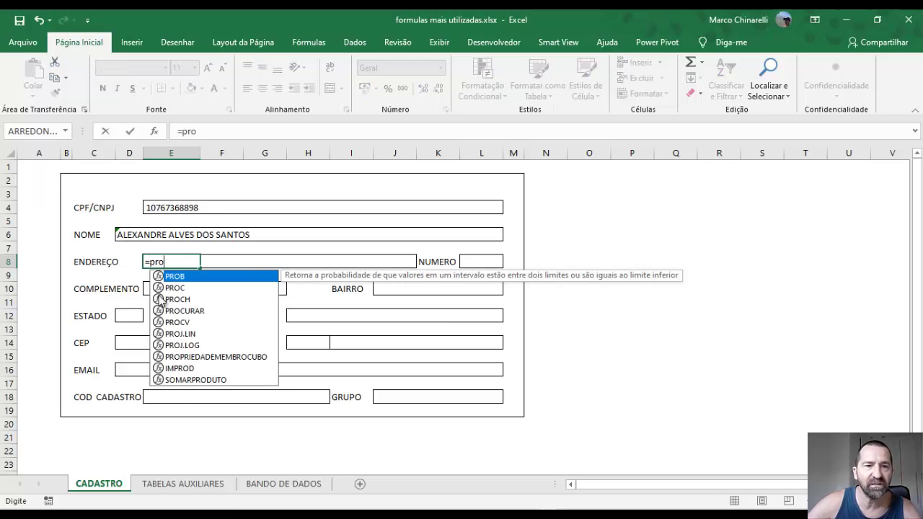
{"action": "left_click", "coordinate": [185, 324]}
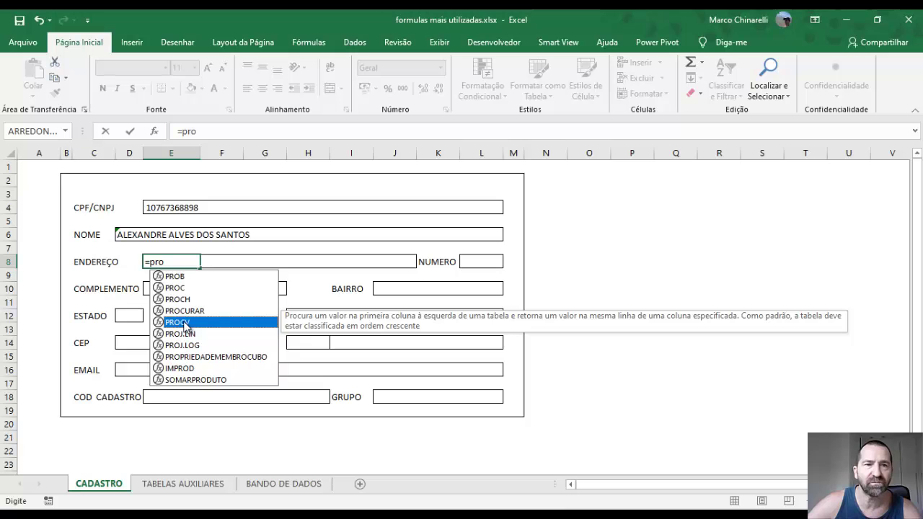
{"action": "double_click", "coordinate": [181, 324]}
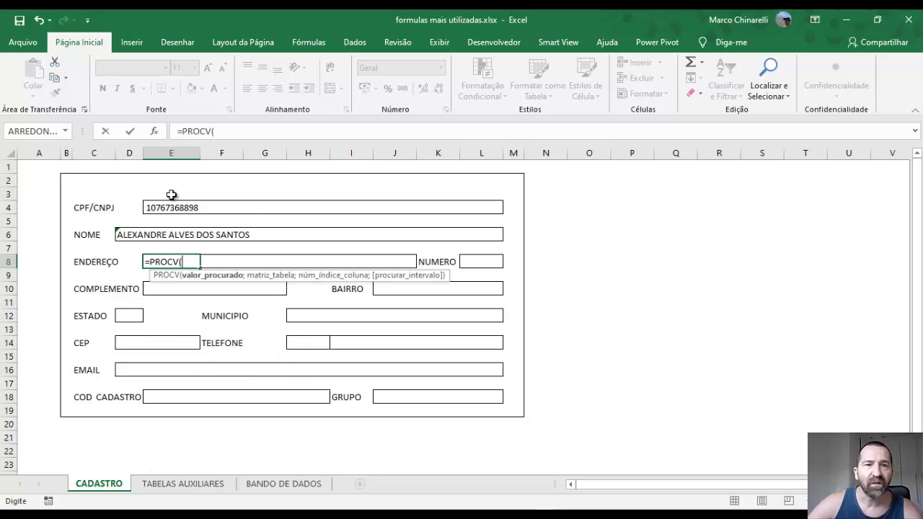
{"action": "left_click", "coordinate": [154, 207]}
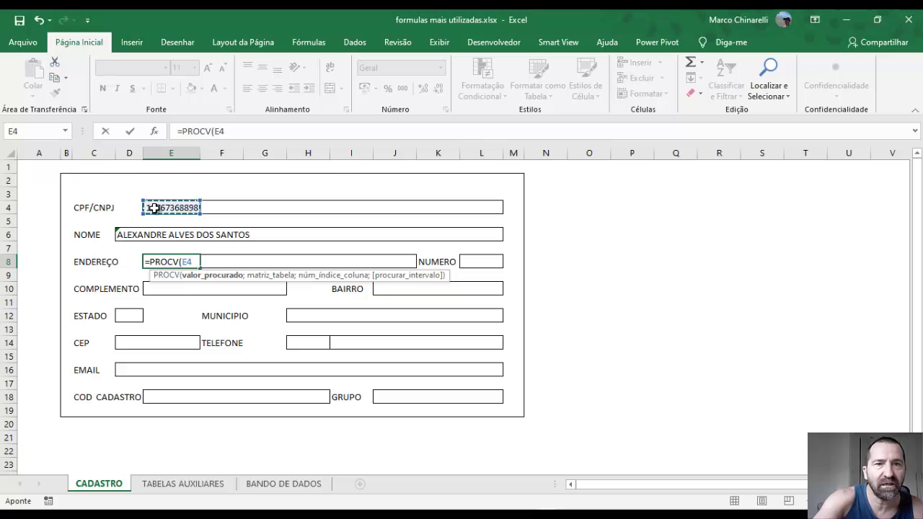
{"action": "key", "text": "F4"}
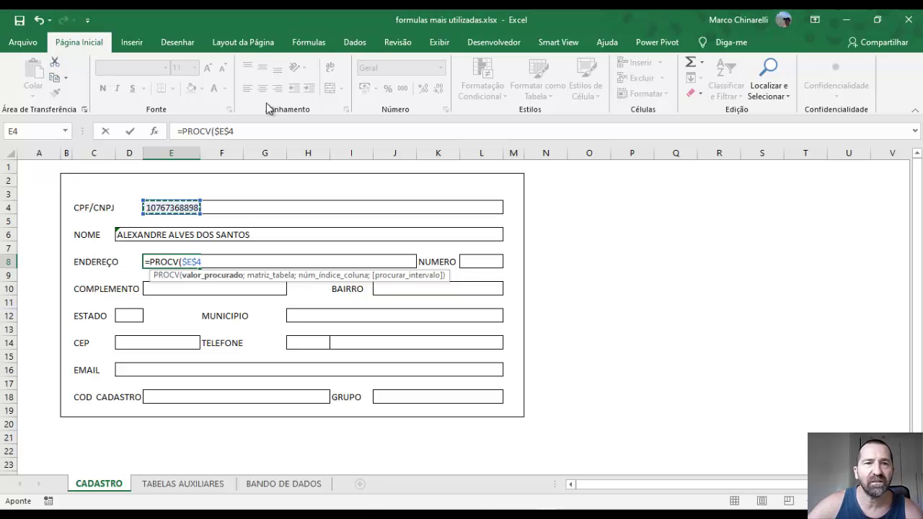
{"action": "left_click", "coordinate": [260, 131]}
{"action": "type", "text": ";"}
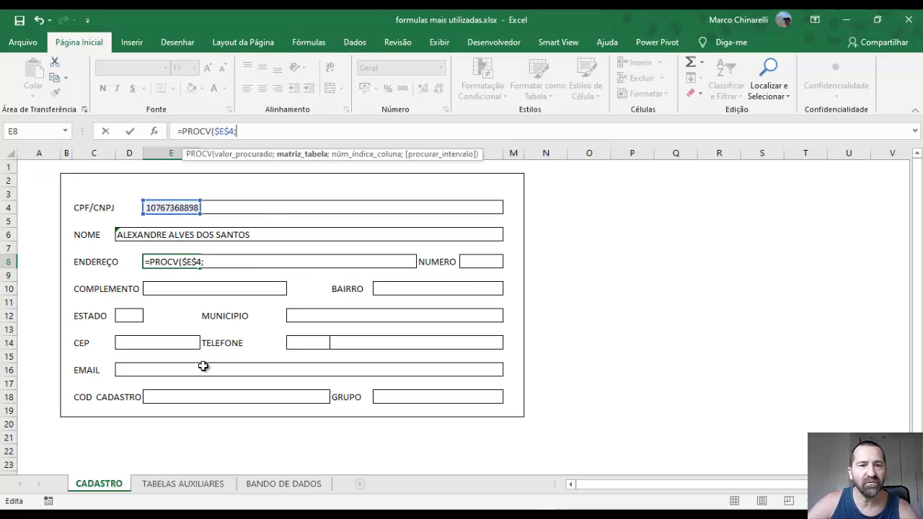
Use 'BANDO DE DADOS'!$A$2:$C$7 as the table and return column 3 with exact match
{"action": "left_click", "coordinate": [268, 485]}
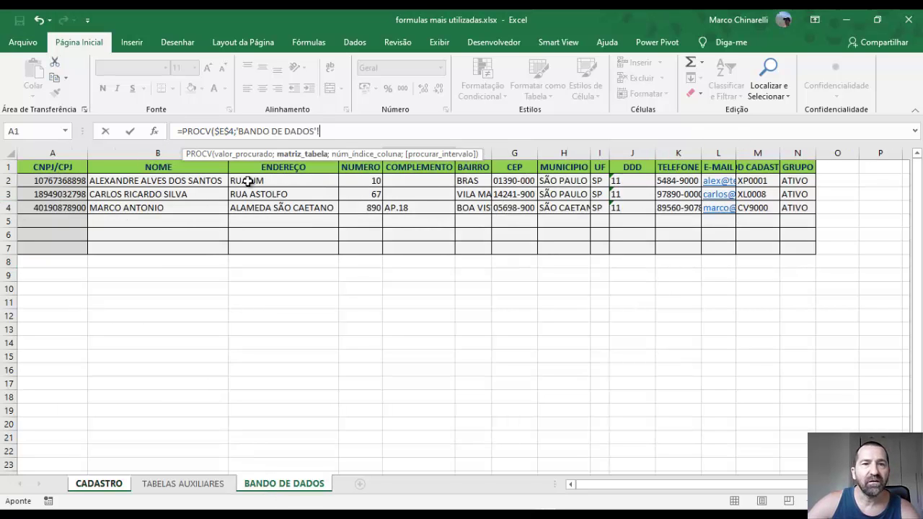
{"action": "left_click_drag", "start_coordinate": [261, 181], "coordinate": [54, 182]}
{"action": "left_click_drag", "start_coordinate": [47, 240], "coordinate": [59, 250]}
{"action": "left_click_drag", "start_coordinate": [358, 133], "coordinate": [238, 134]}
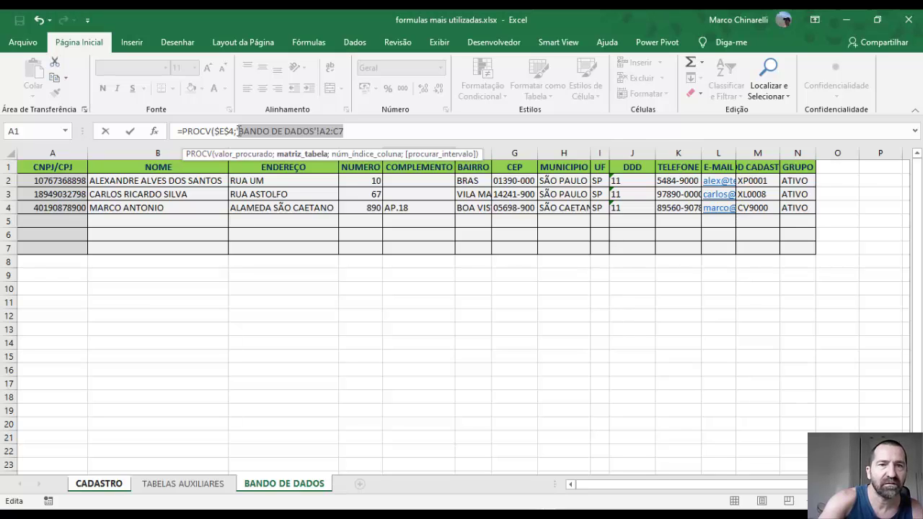
{"action": "key", "text": "F4"}
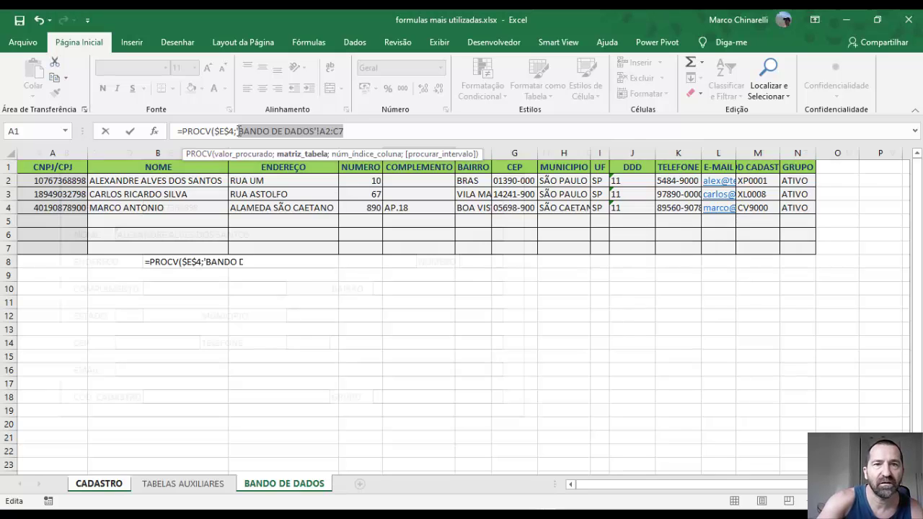
{"action": "left_click", "coordinate": [376, 131]}
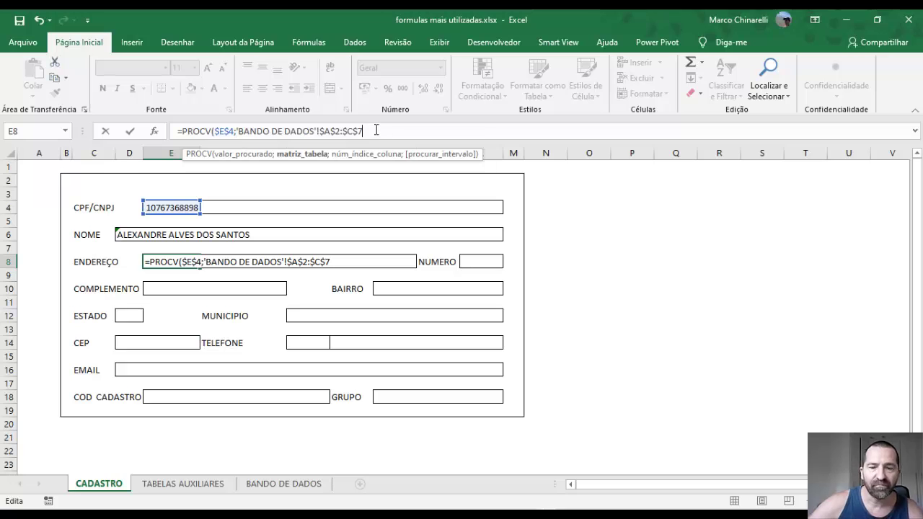
{"action": "type", "text": ";"}
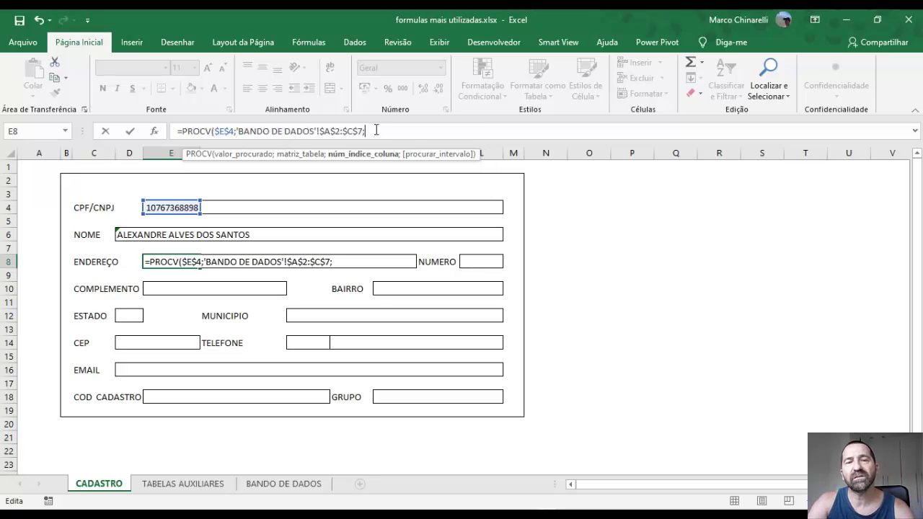
{"action": "type", "text": "3;"}
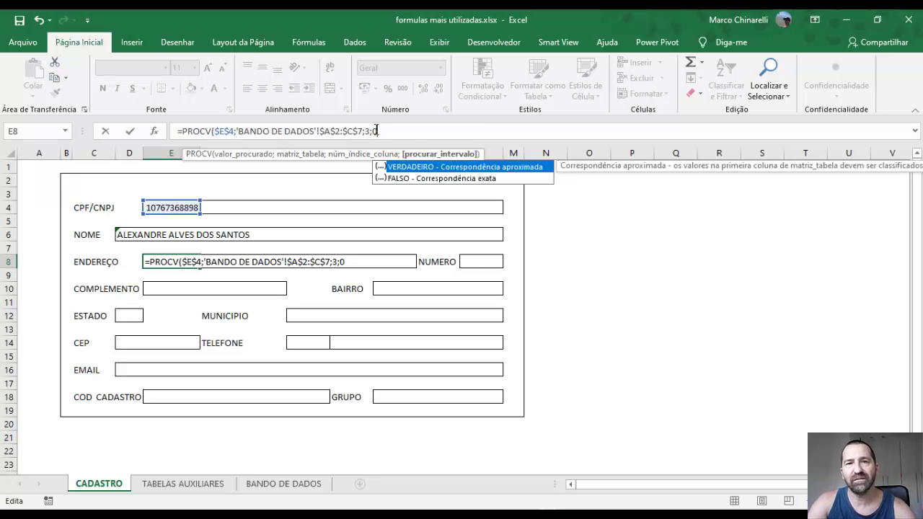
{"action": "type", "text": "0)"}
{"action": "key", "text": "Return"}
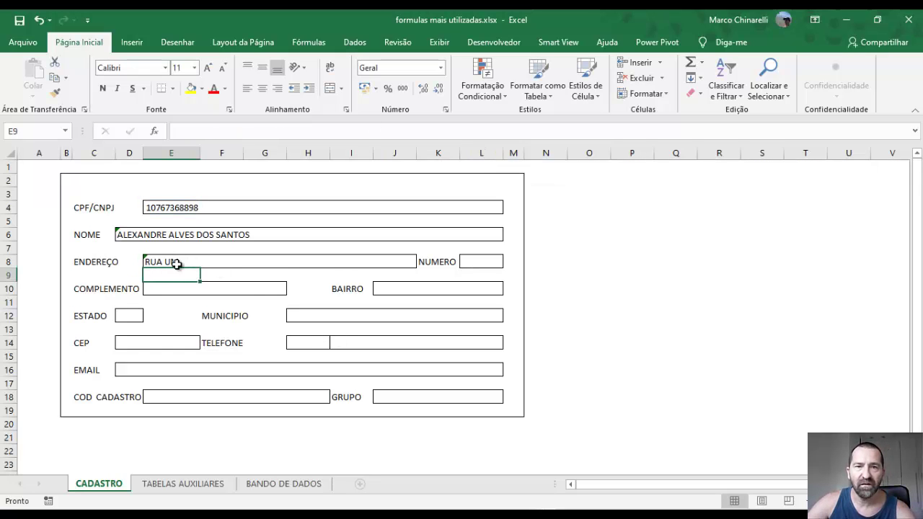
{"action": "left_click", "coordinate": [475, 262]}
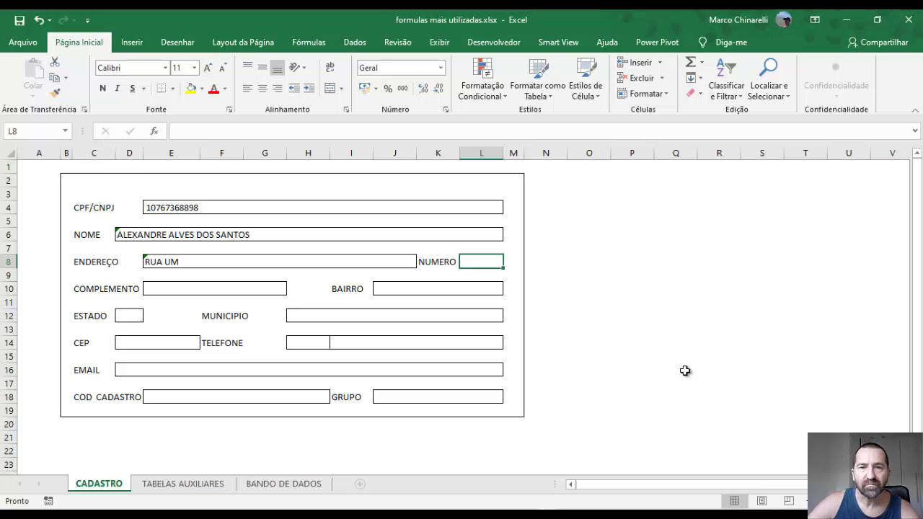
{"action": "left_click", "coordinate": [153, 262]}
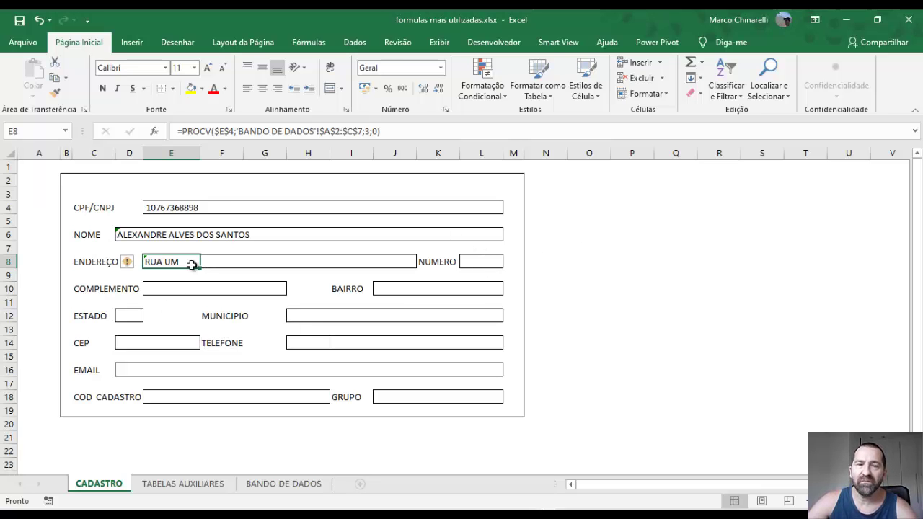
{"action": "left_click", "coordinate": [475, 265]}
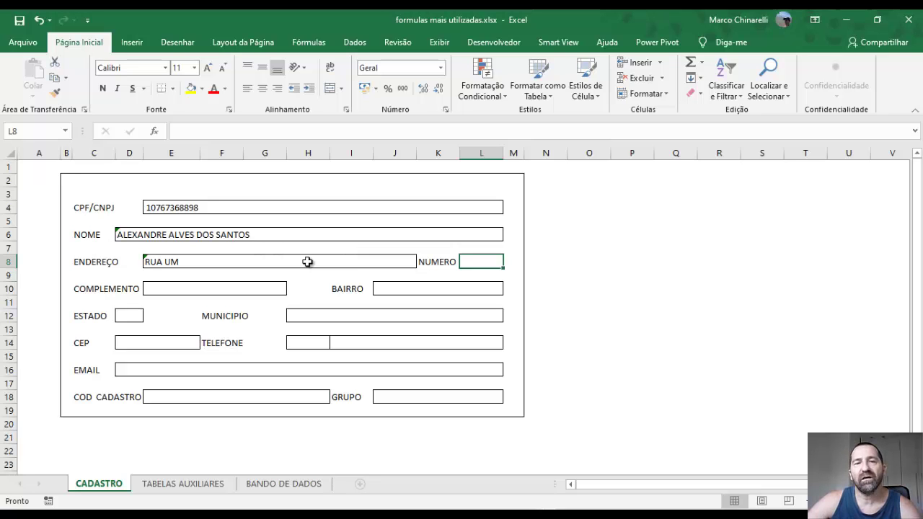
{"action": "left_click", "coordinate": [154, 236]}
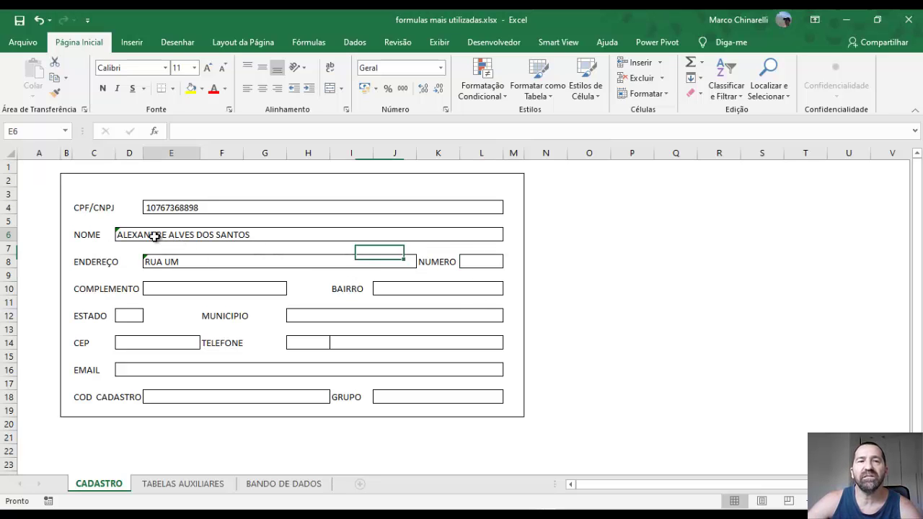
{"action": "left_click", "coordinate": [121, 239]}
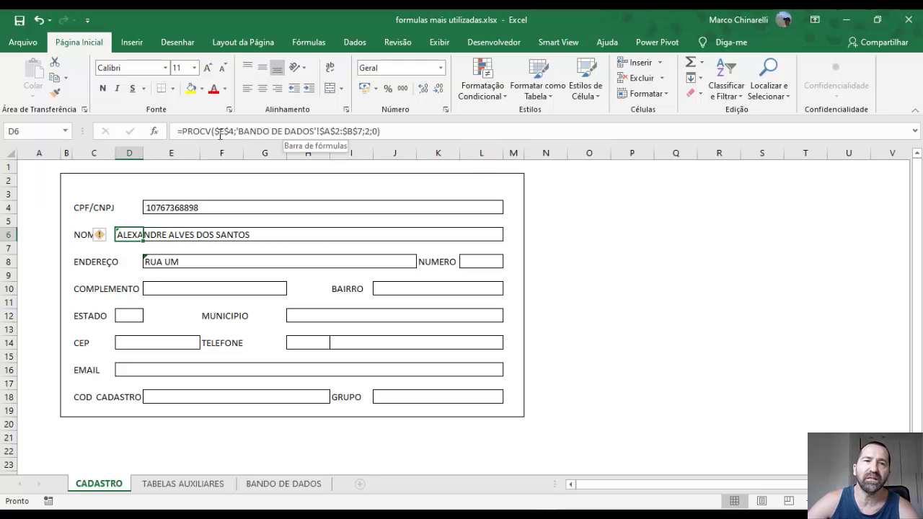
{"action": "left_click", "coordinate": [164, 207]}
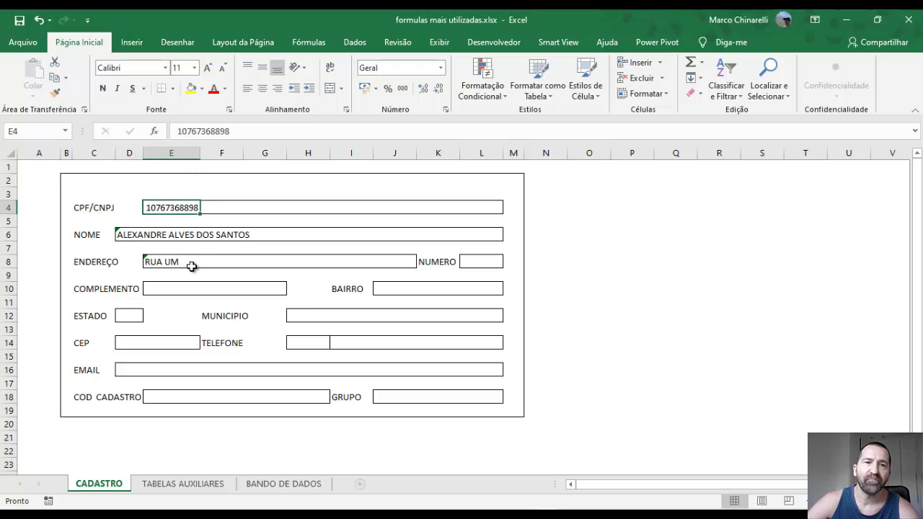
{"action": "left_click", "coordinate": [173, 233]}
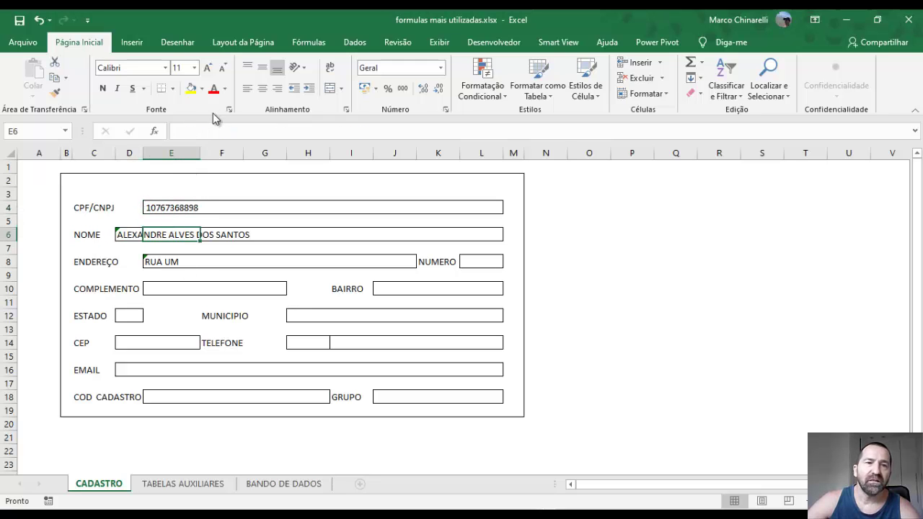
{"action": "left_click", "coordinate": [120, 233]}
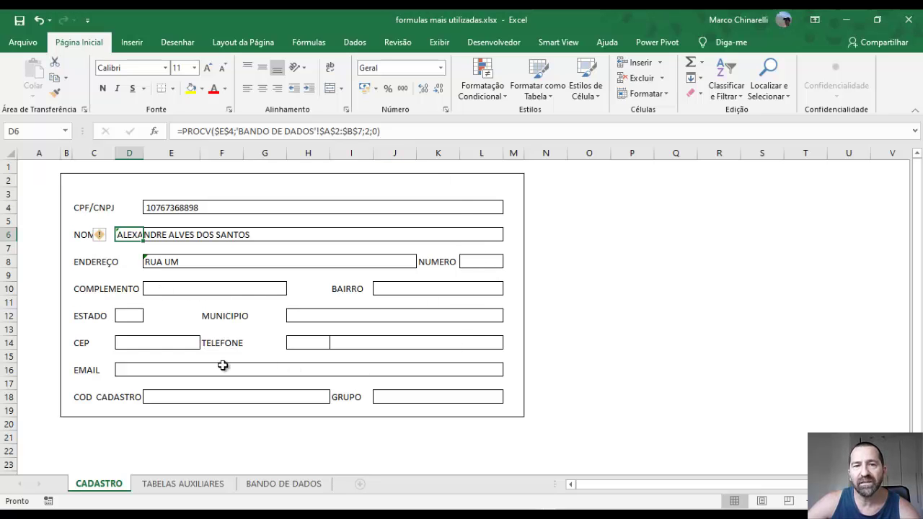
Extend the NOME formula's table range from $B$7 to $B$1000000
{"action": "left_click", "coordinate": [403, 132]}
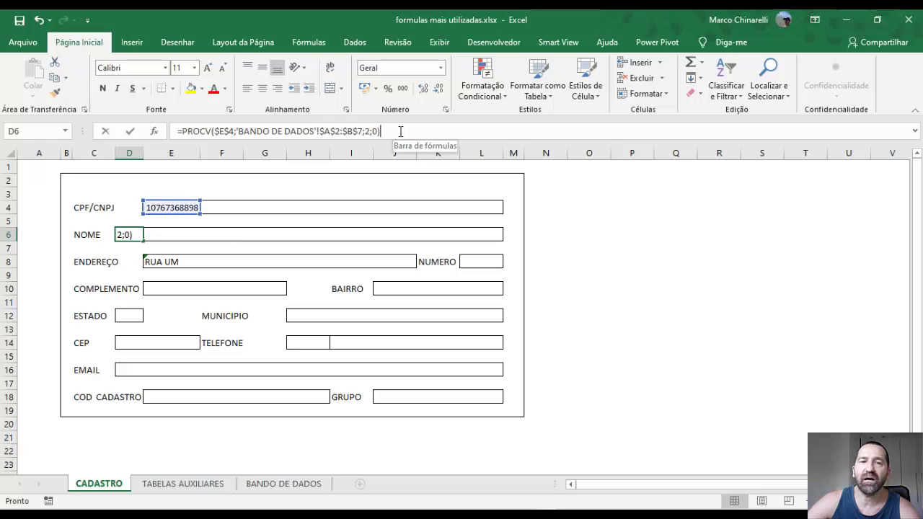
{"action": "left_click", "coordinate": [385, 238]}
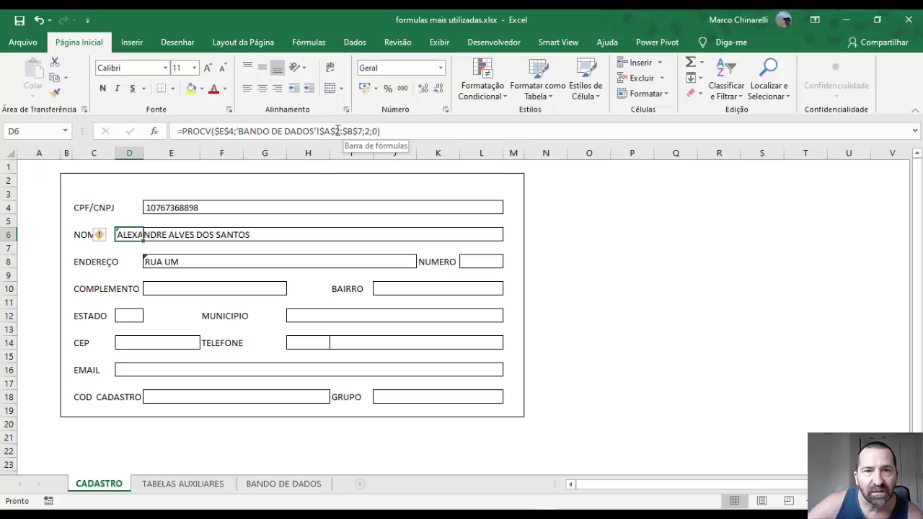
{"action": "left_click", "coordinate": [353, 131]}
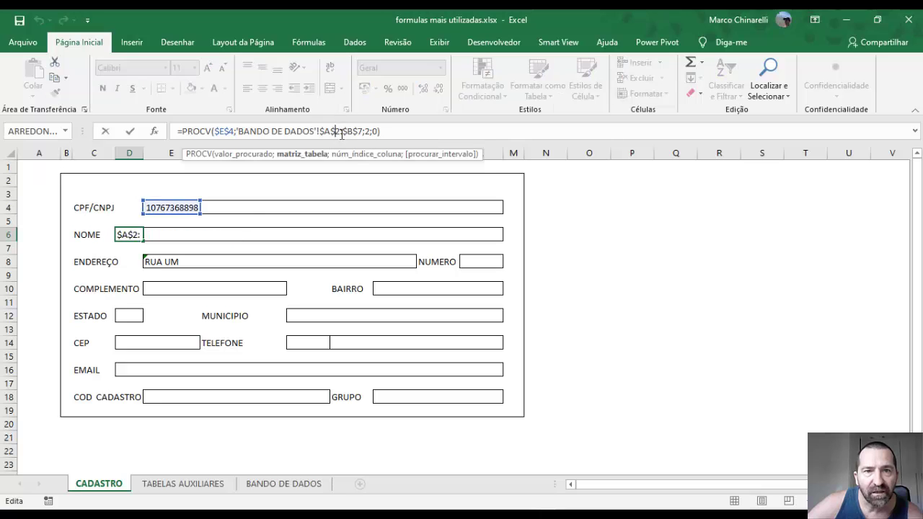
{"action": "left_click", "coordinate": [310, 155]}
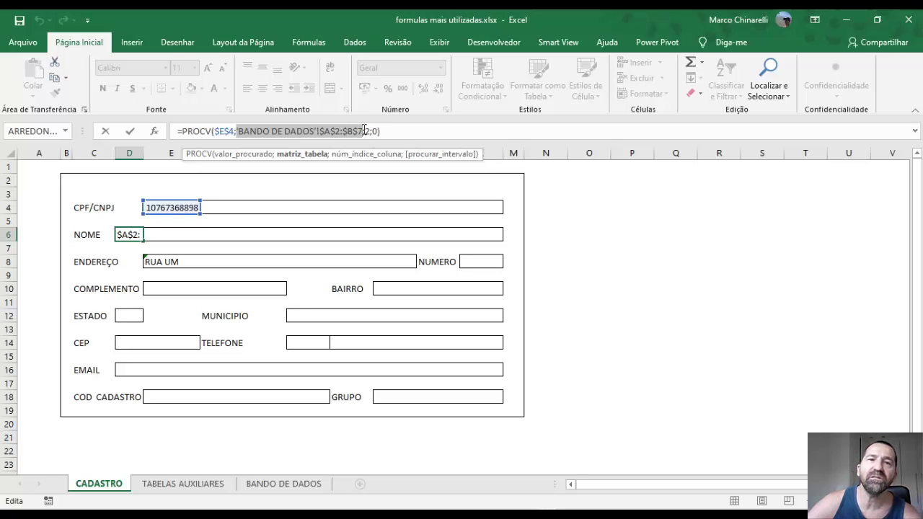
{"action": "left_click", "coordinate": [363, 131]}
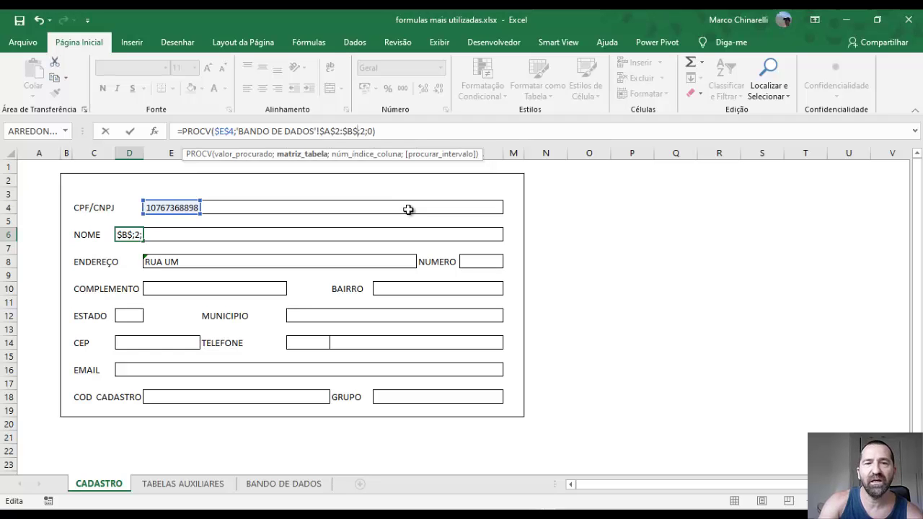
{"action": "type", "text": "1"}
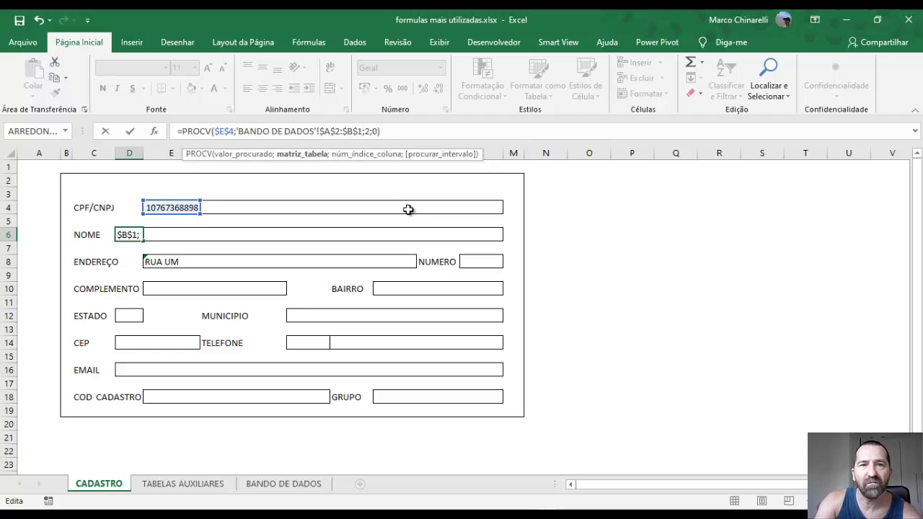
{"action": "type", "text": "00"}
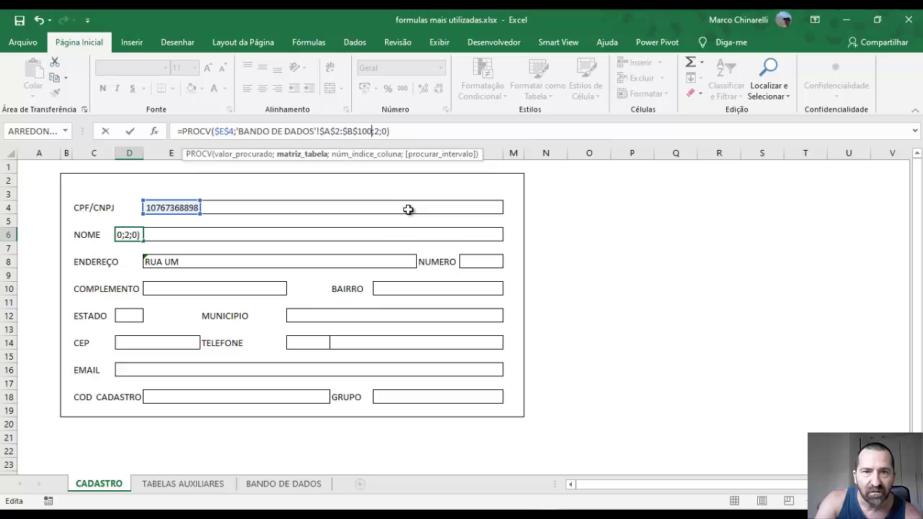
{"action": "type", "text": "0000"}
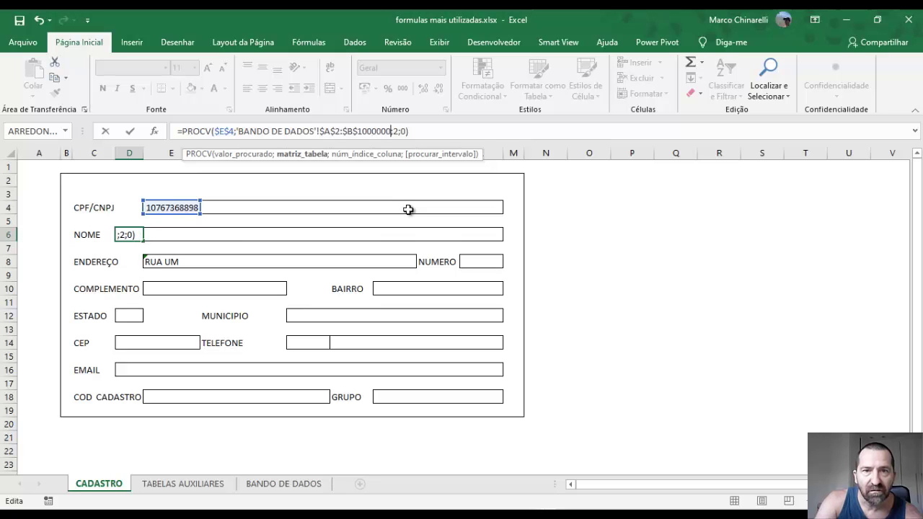
{"action": "key", "text": "Return"}
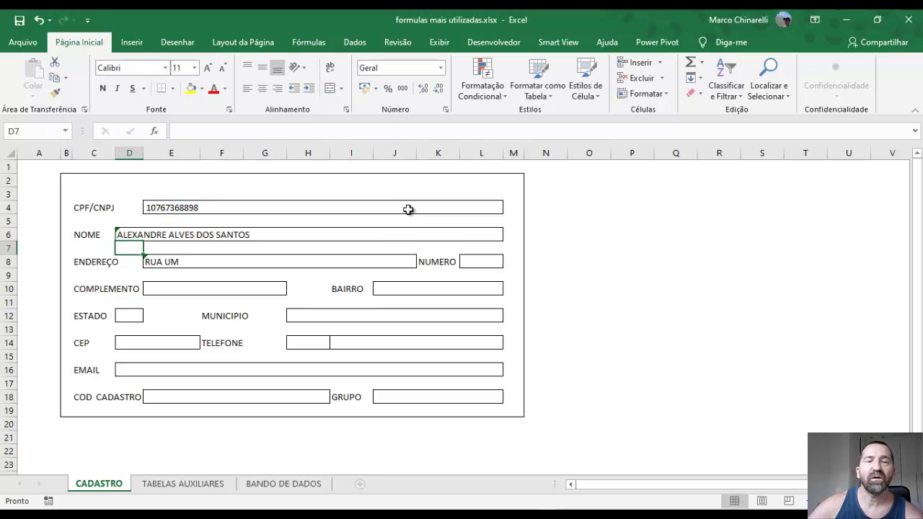
Extend the ENDEREÇO formula's table range from $C$7 to $C$1000000
{"action": "left_click", "coordinate": [209, 238]}
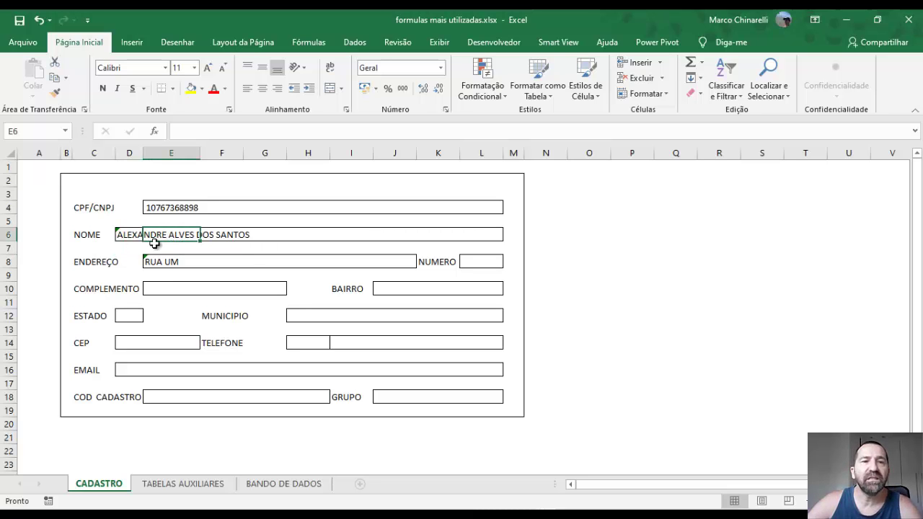
{"action": "left_click", "coordinate": [149, 262]}
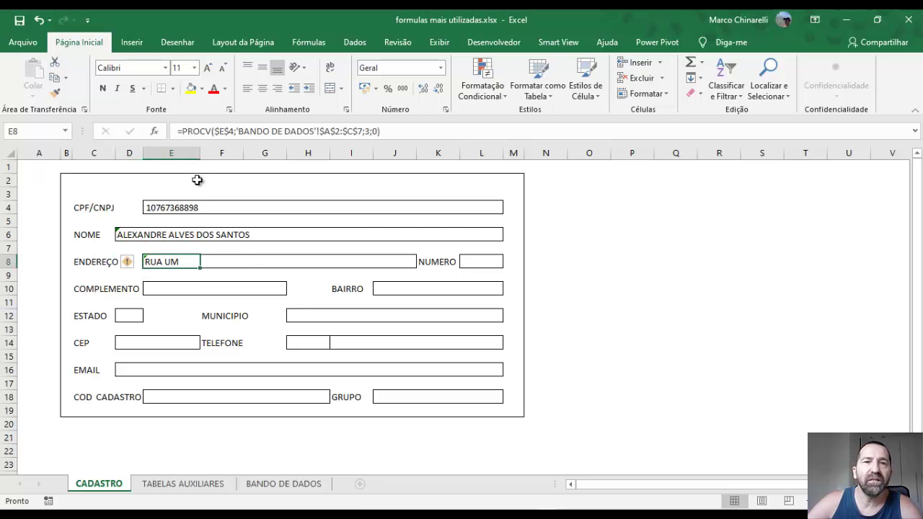
{"action": "left_click", "coordinate": [360, 132]}
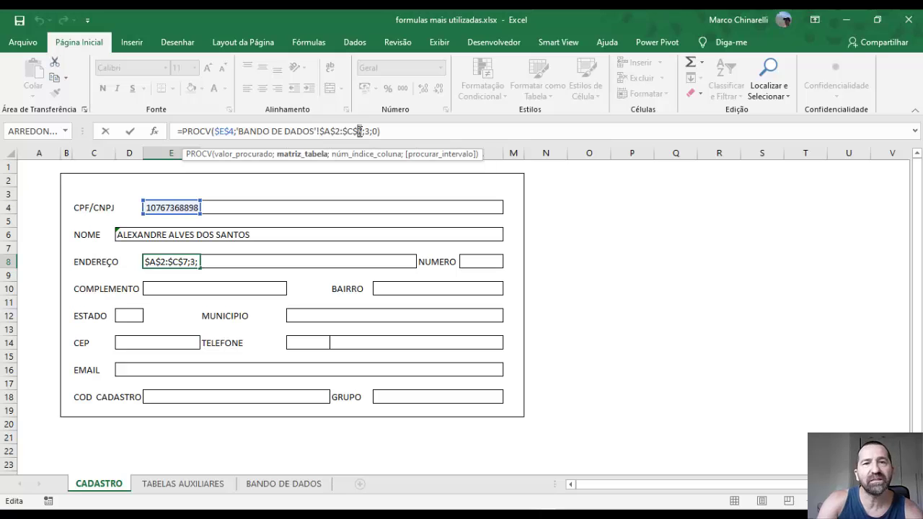
{"action": "type", "text": "1000"}
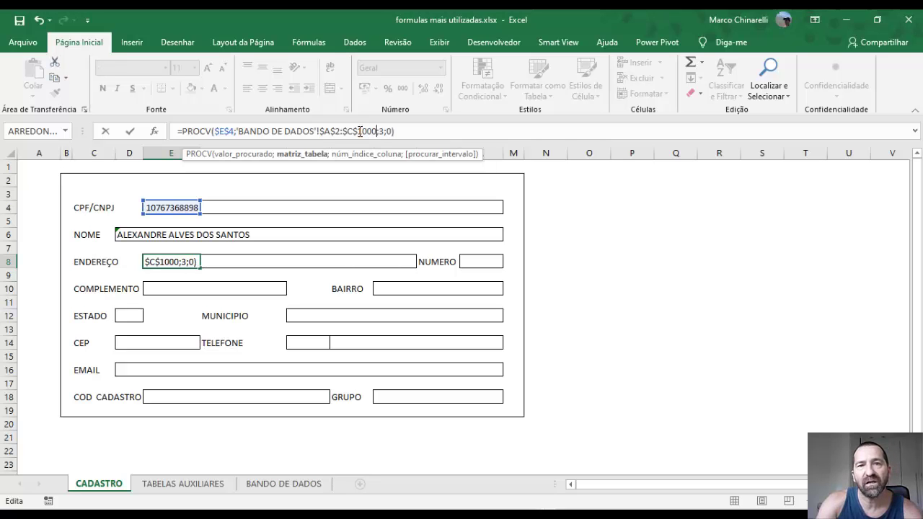
{"action": "type", "text": "000"}
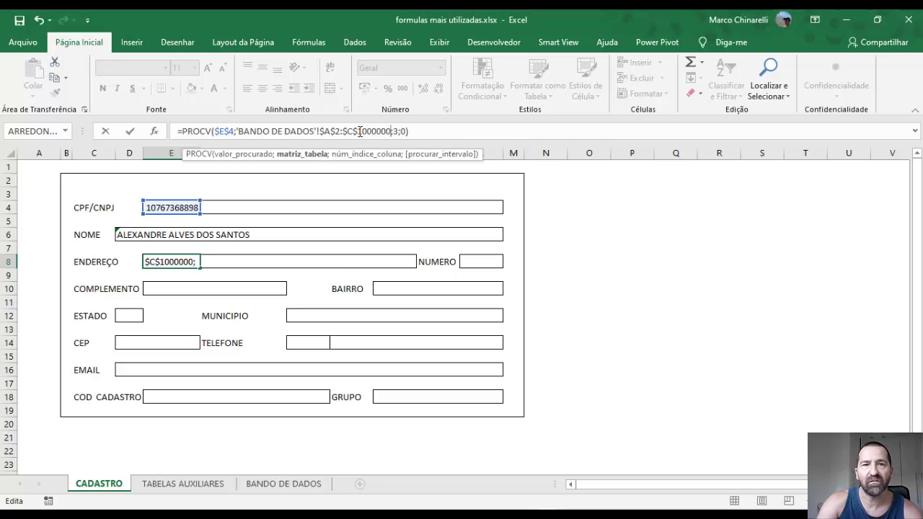
{"action": "key", "text": "Return"}
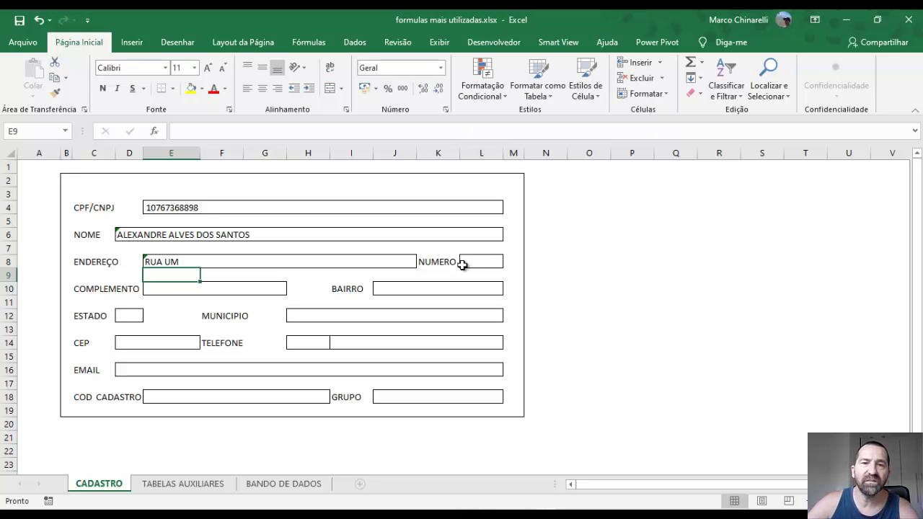
Start =PROCV($E$4; in the NUMERO cell L8
{"action": "left_click", "coordinate": [472, 263]}
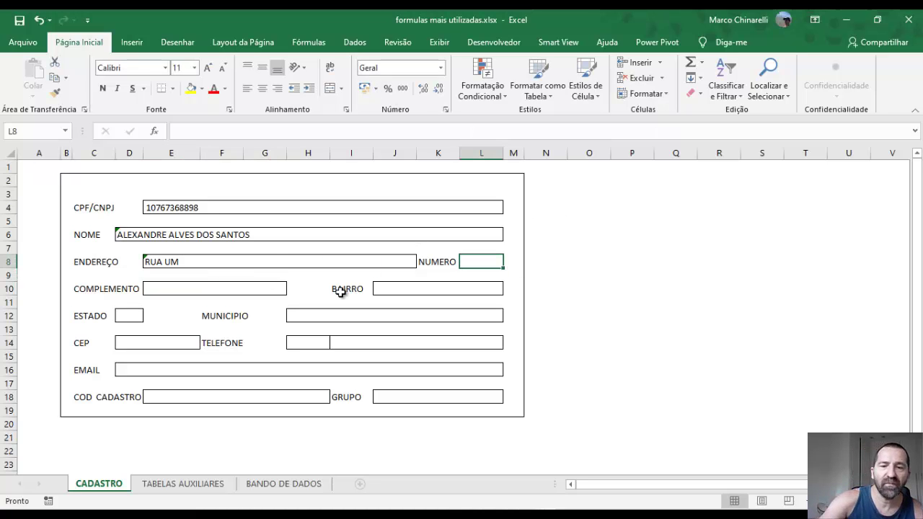
{"action": "type", "text": "="}
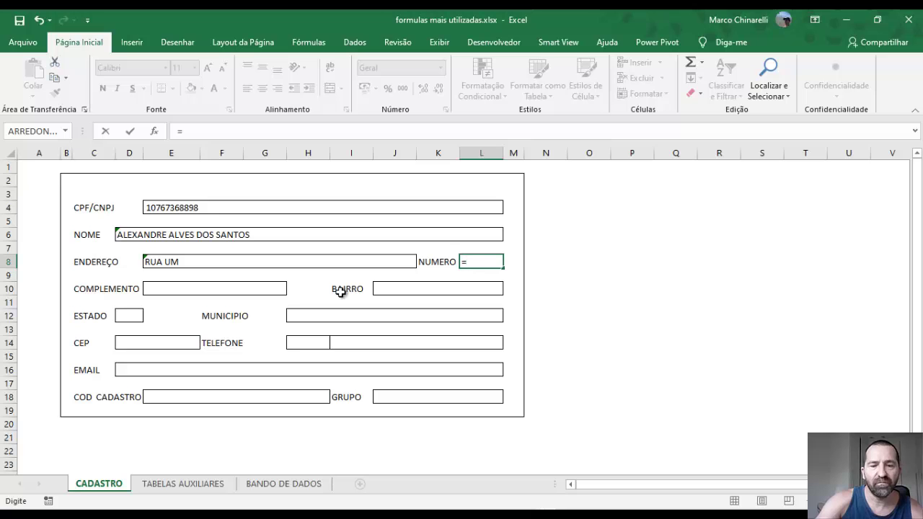
{"action": "type", "text": "procv"}
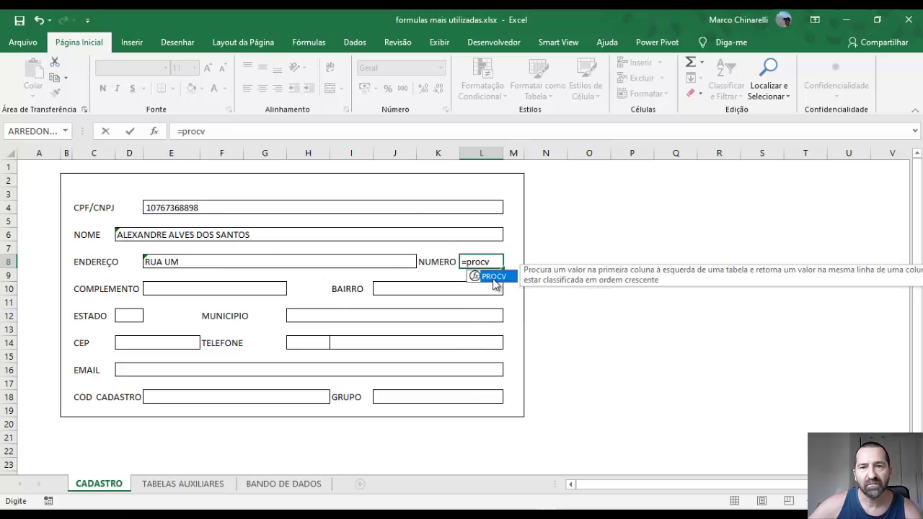
{"action": "left_click", "coordinate": [222, 134]}
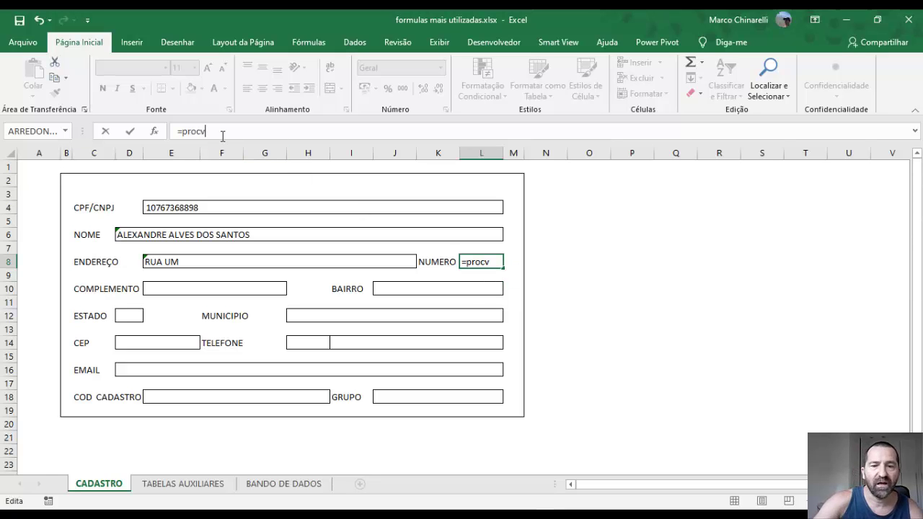
{"action": "type", "text": "("}
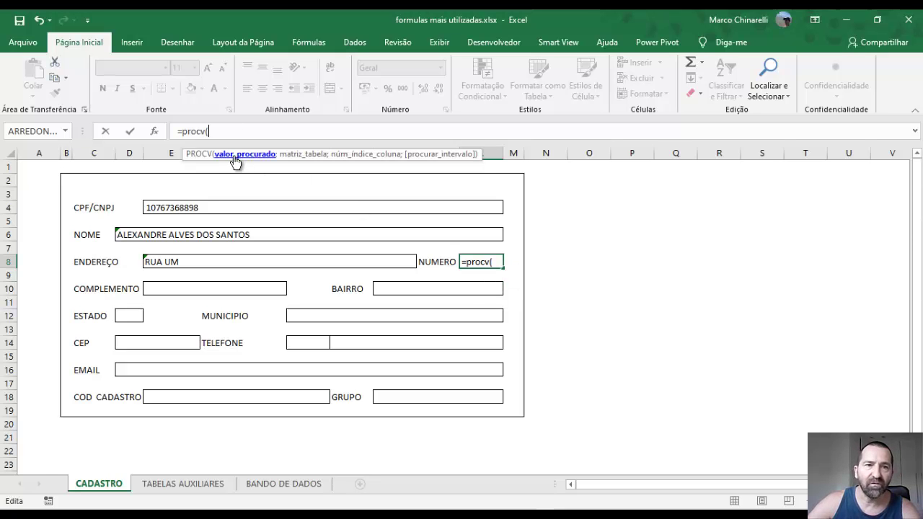
{"action": "left_click", "coordinate": [164, 210]}
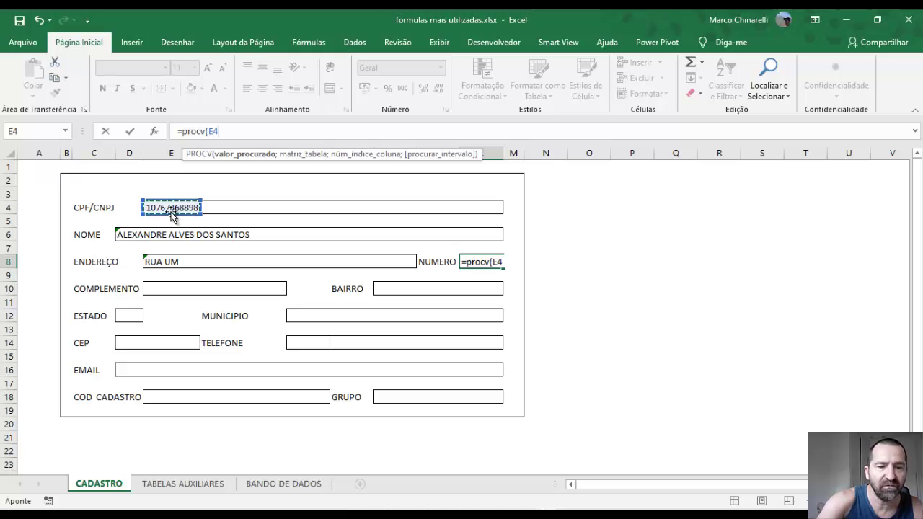
{"action": "key", "text": "F4"}
{"action": "type", "text": ";'BANDO DE DADOS'!"}
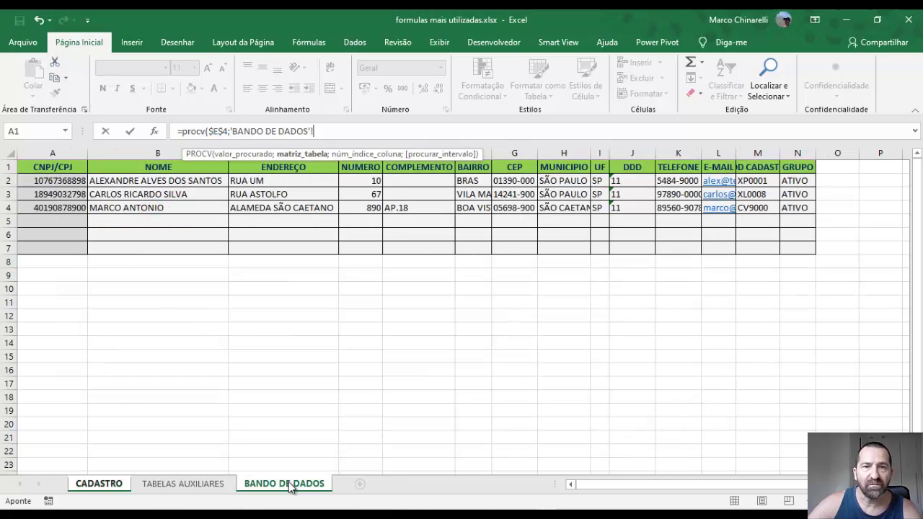
Use columns 'BANDO DE DADOS'!$A:$N as the table and return column 4 with exact match
{"action": "left_click", "coordinate": [289, 482]}
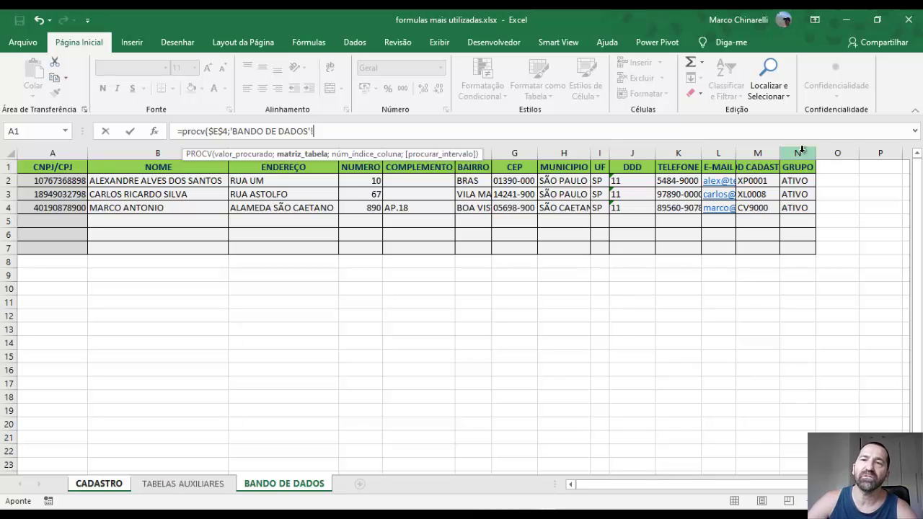
{"action": "left_click_drag", "start_coordinate": [801, 153], "coordinate": [11, 181]}
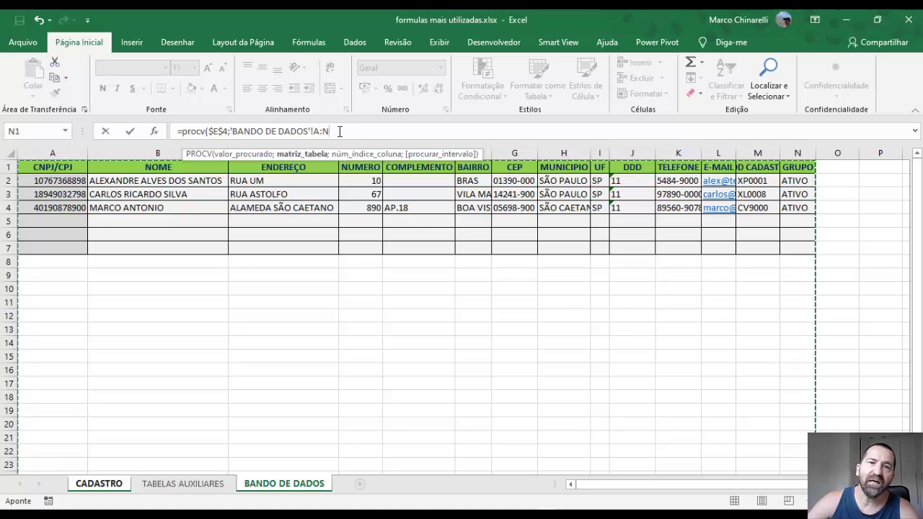
{"action": "left_click_drag", "start_coordinate": [333, 130], "coordinate": [229, 131]}
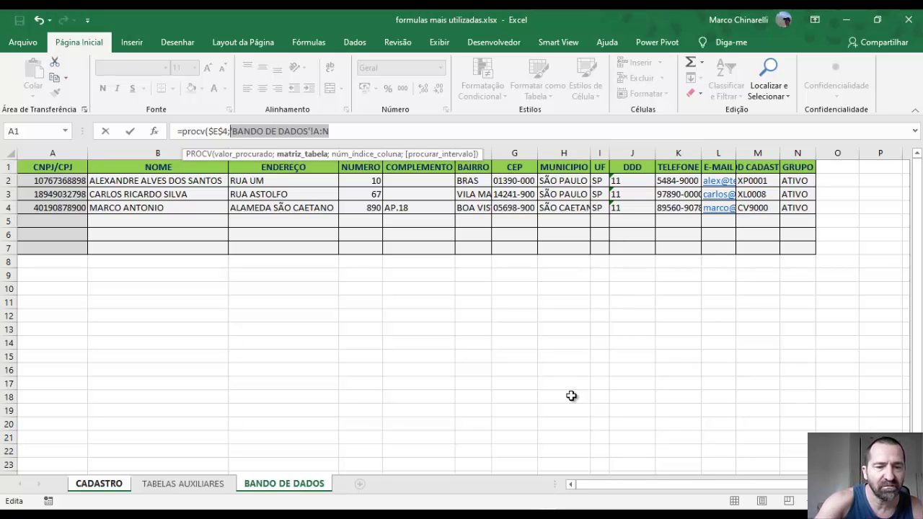
{"action": "key", "text": "F4"}
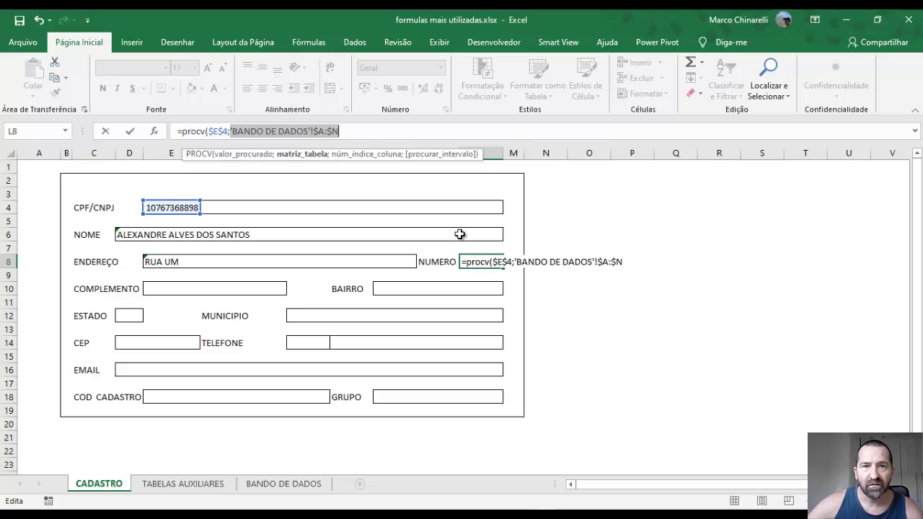
{"action": "left_click", "coordinate": [351, 133]}
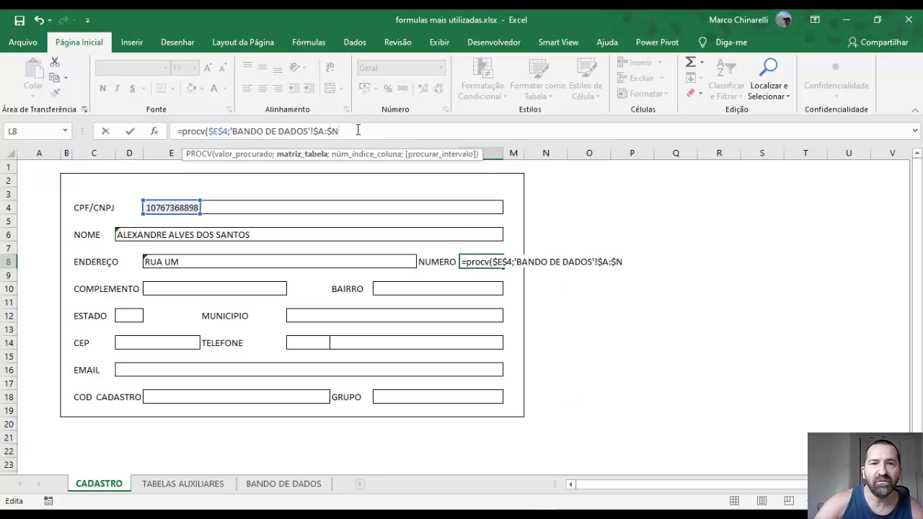
{"action": "type", "text": ";"}
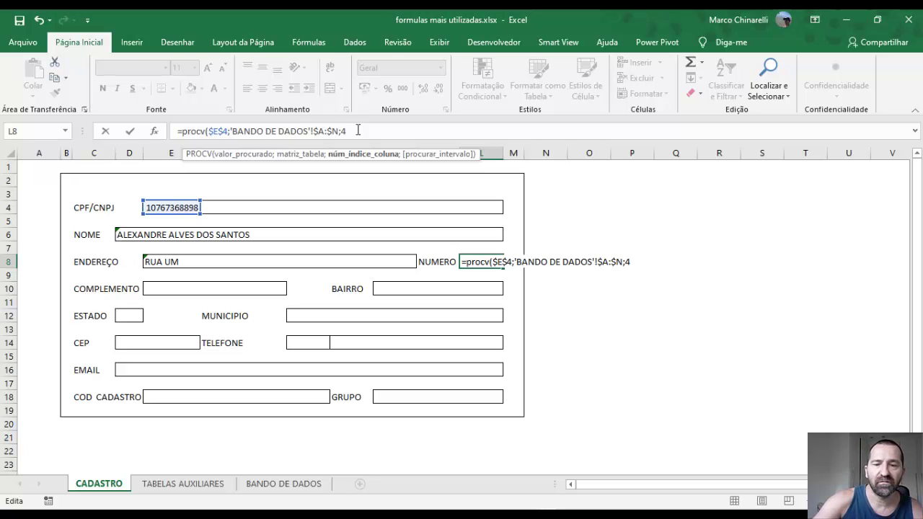
{"action": "type", "text": "4;"}
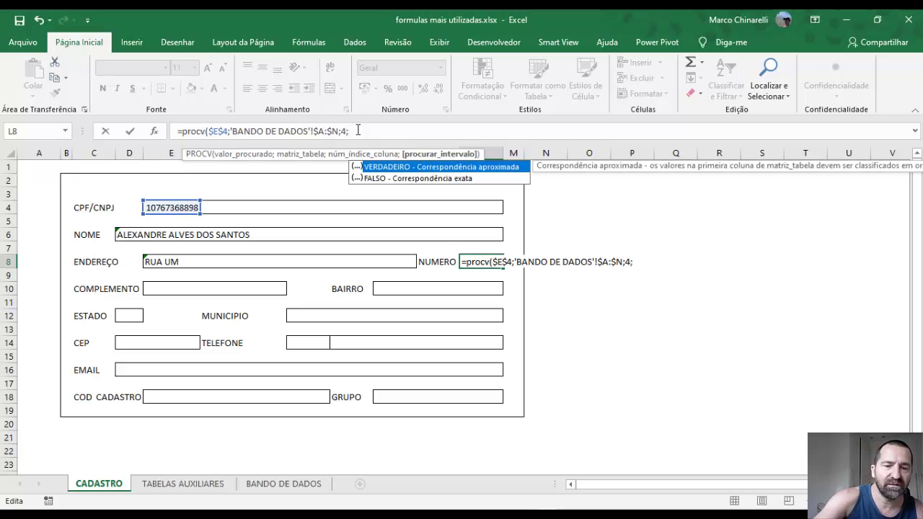
{"action": "type", "text": "0"}
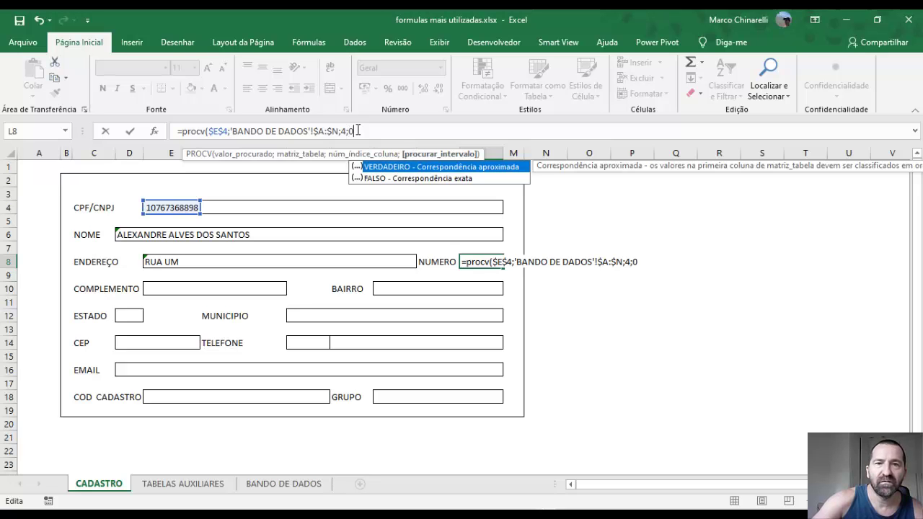
{"action": "type", "text": ")"}
{"action": "key", "text": "Return"}
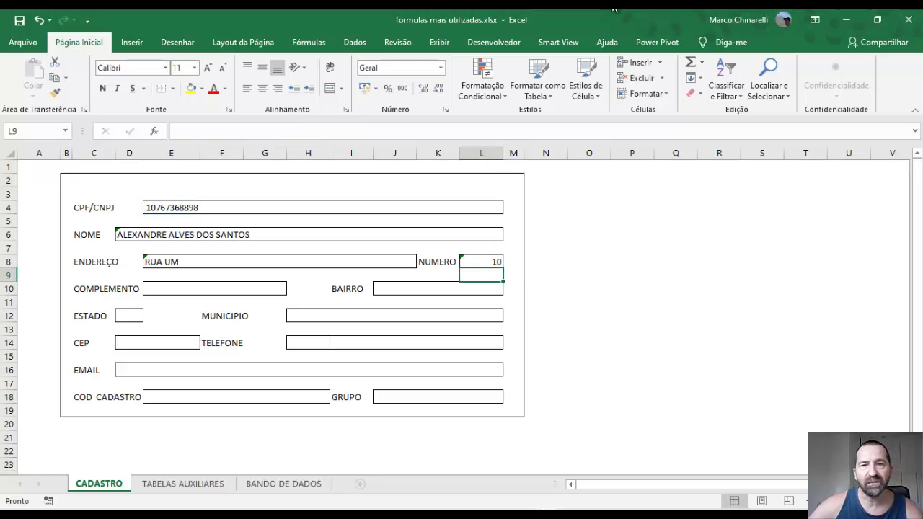
Copy the PROCV formula text from the NUMERO cell L8, cancelling stray edits along the way
{"action": "left_click", "coordinate": [479, 262]}
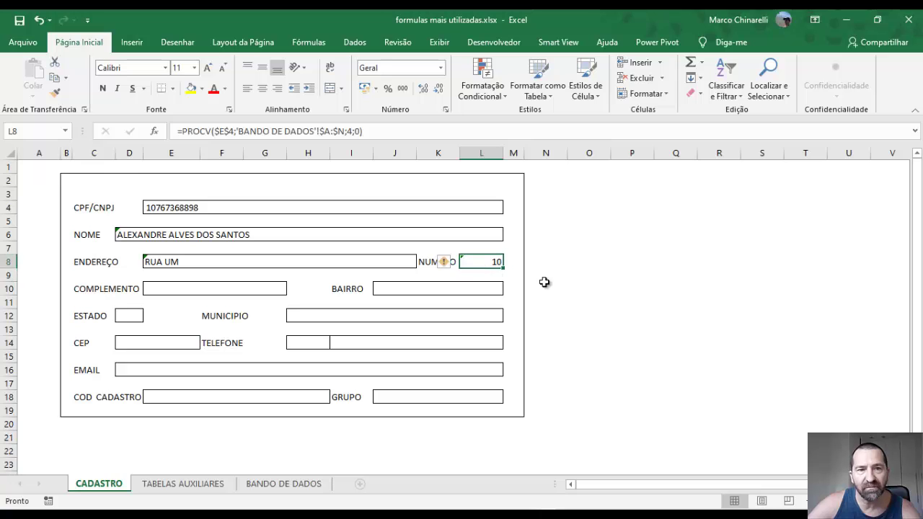
{"action": "triple_click", "coordinate": [209, 130]}
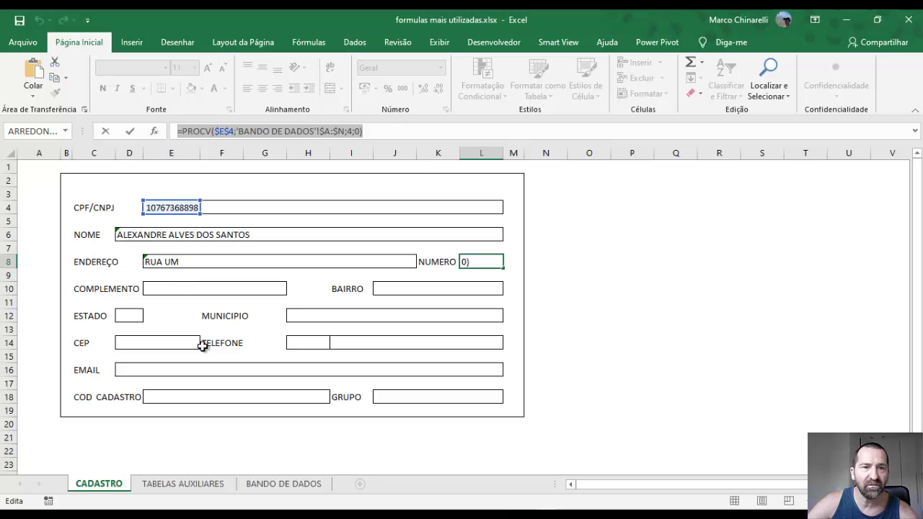
{"action": "type", "text": "="}
{"action": "left_click", "coordinate": [150, 292]}
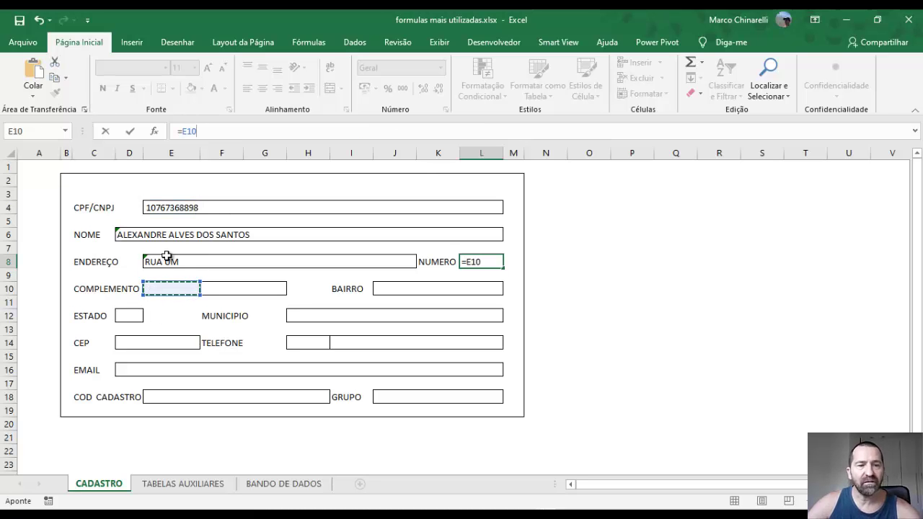
{"action": "key", "text": "Escape"}
{"action": "type", "text": "'"}
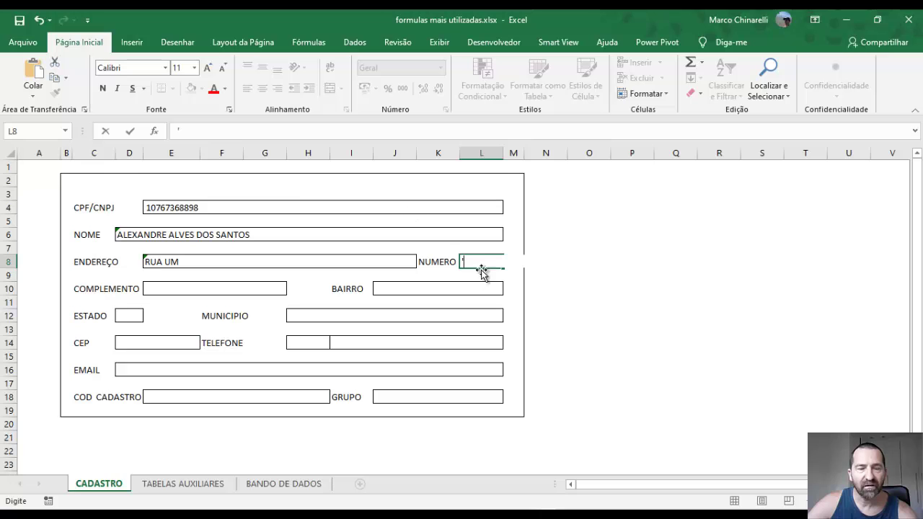
{"action": "key", "text": "Escape"}
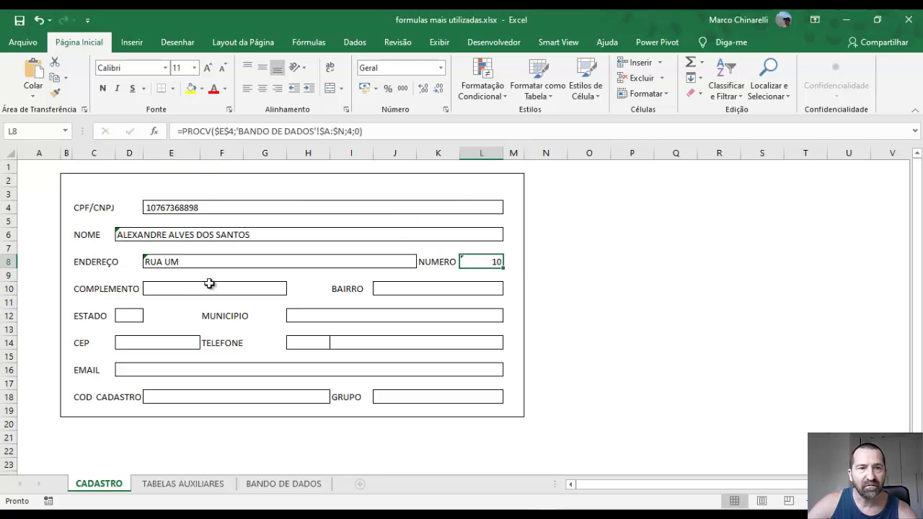
{"action": "left_click", "coordinate": [173, 288]}
{"action": "left_click", "coordinate": [486, 267]}
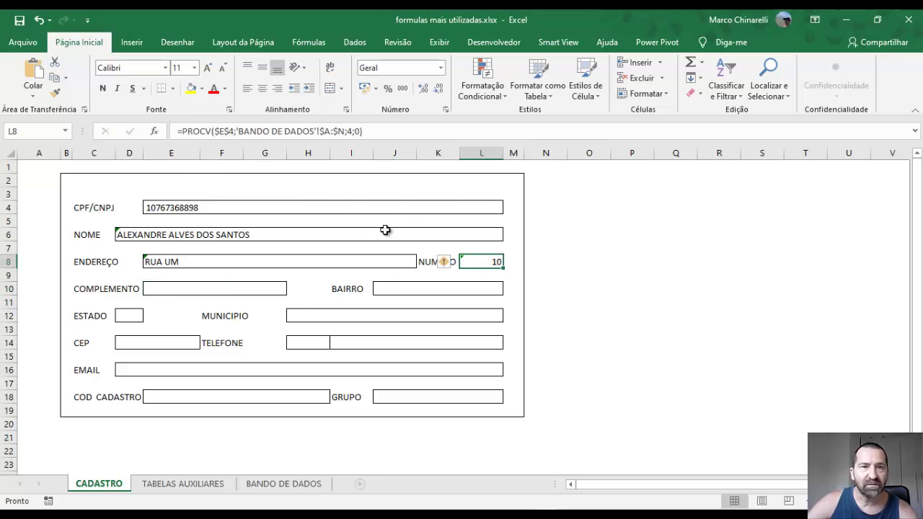
{"action": "left_click_drag", "start_coordinate": [183, 132], "coordinate": [375, 135]}
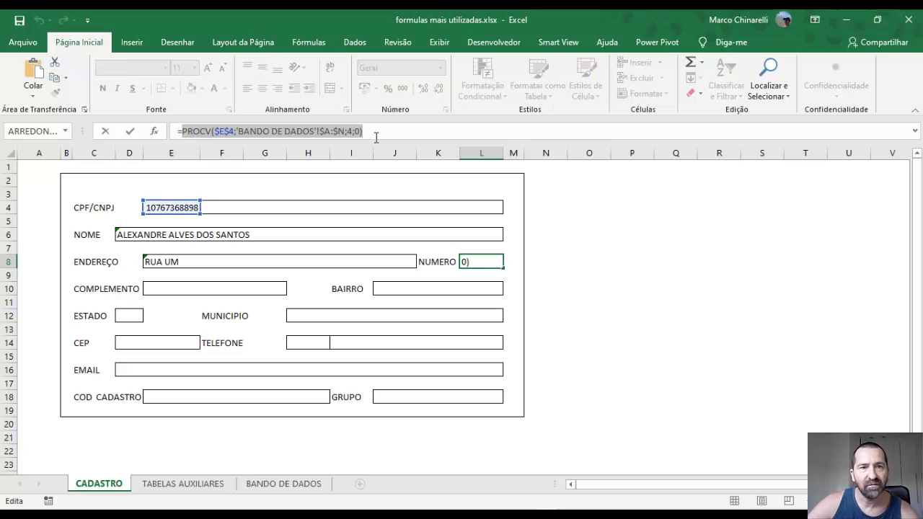
{"action": "key", "text": "Escape"}
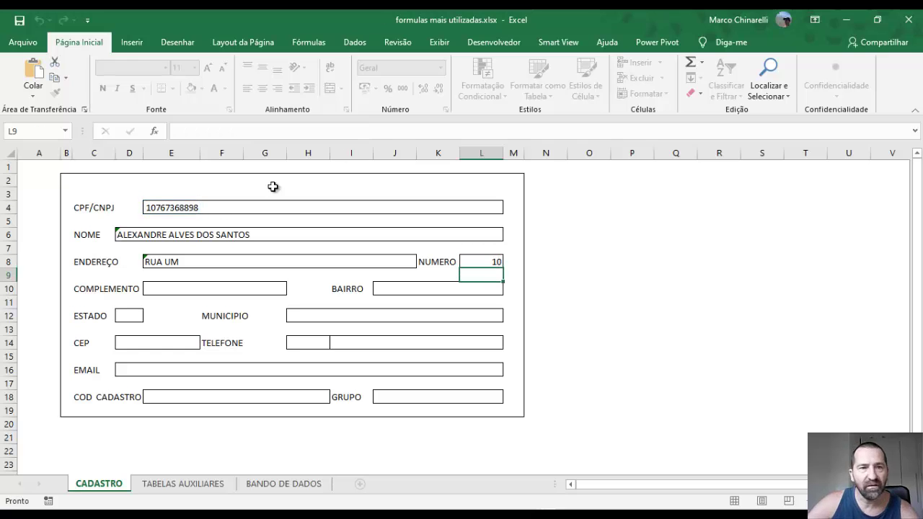
Paste the lookup into COMPLEMENTO (E10) after = with the column index changed to 5
{"action": "left_click", "coordinate": [163, 289]}
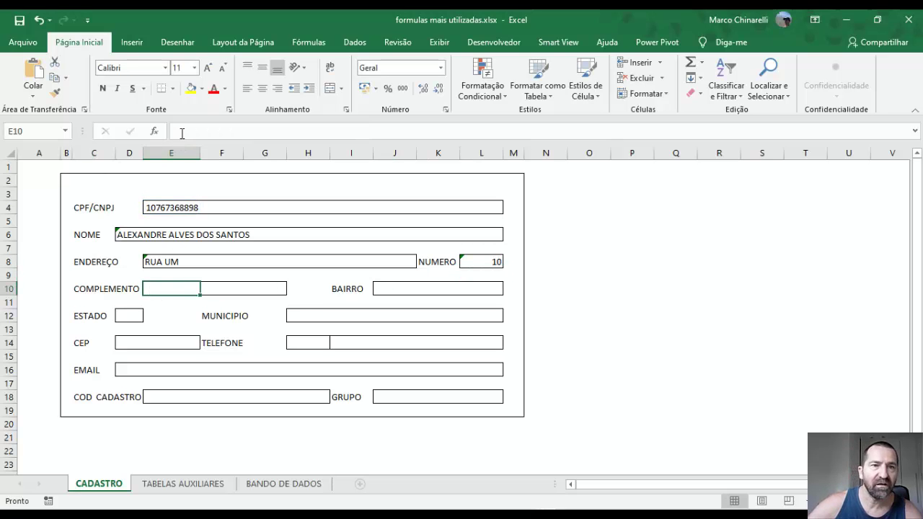
{"action": "left_click", "coordinate": [181, 133]}
{"action": "type", "text": "="}
{"action": "key", "text": "ctrl+v"}
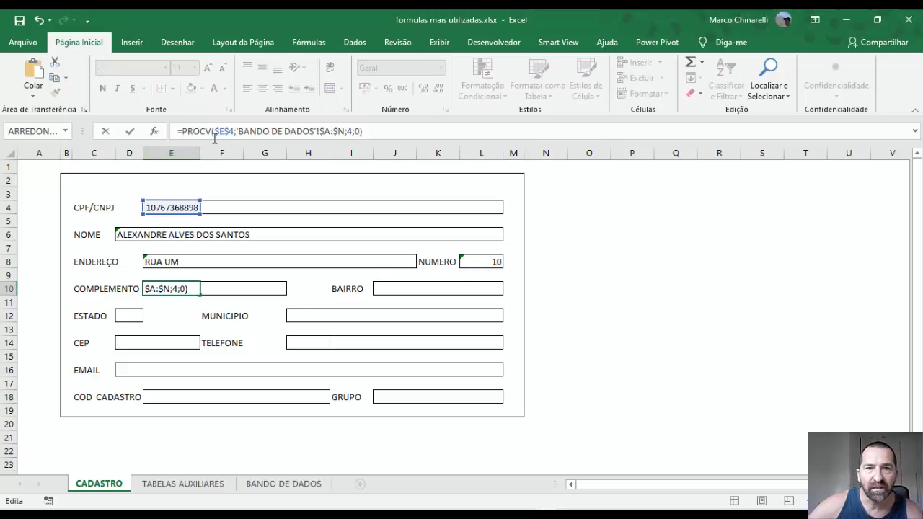
{"action": "left_click", "coordinate": [349, 131]}
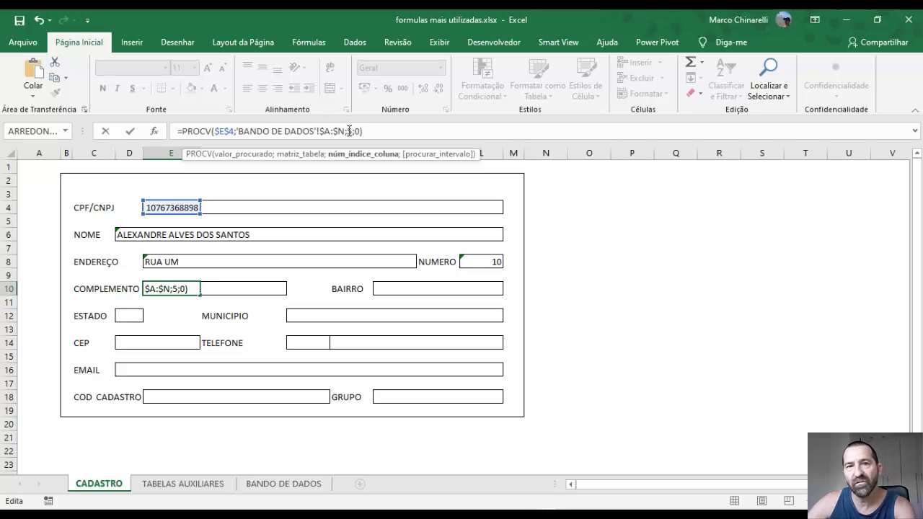
{"action": "key", "text": "Return"}
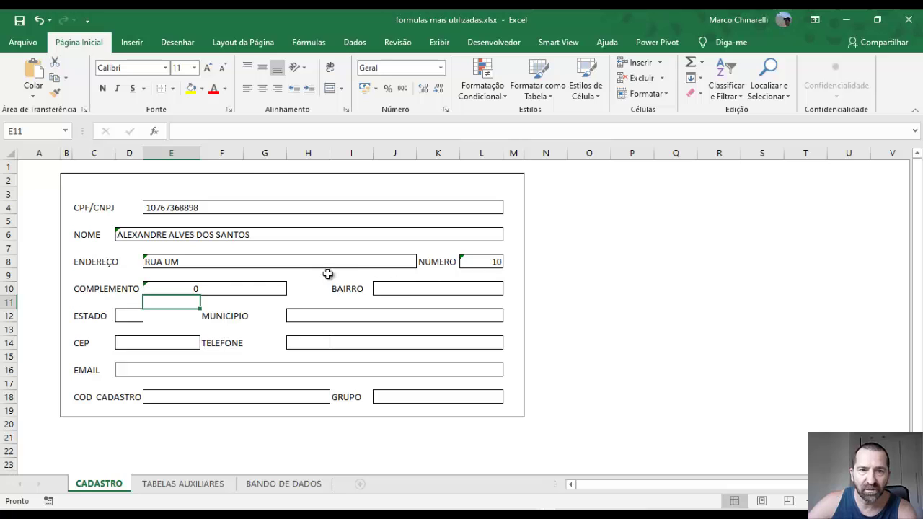
Paste the PROCV lookup into BAIRRO with its column index adjusted, so it shows BRAS
{"action": "left_click", "coordinate": [394, 288]}
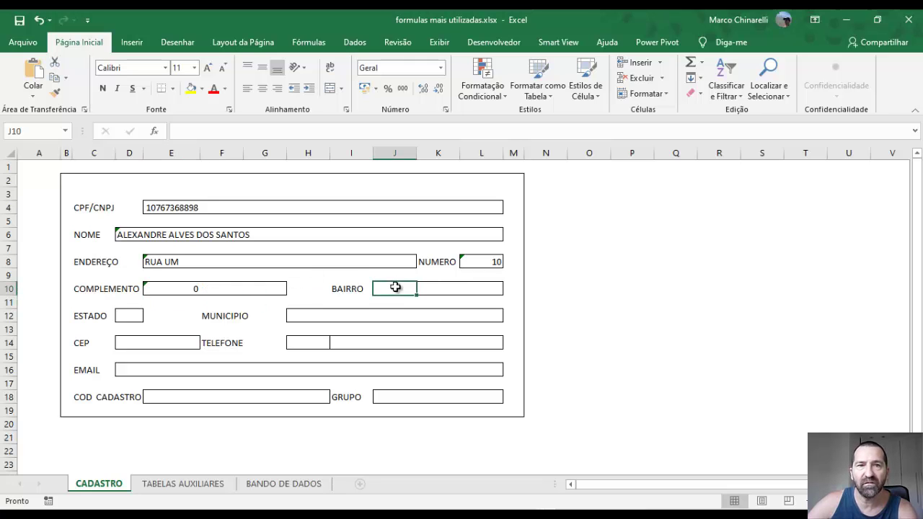
{"action": "left_click", "coordinate": [198, 138]}
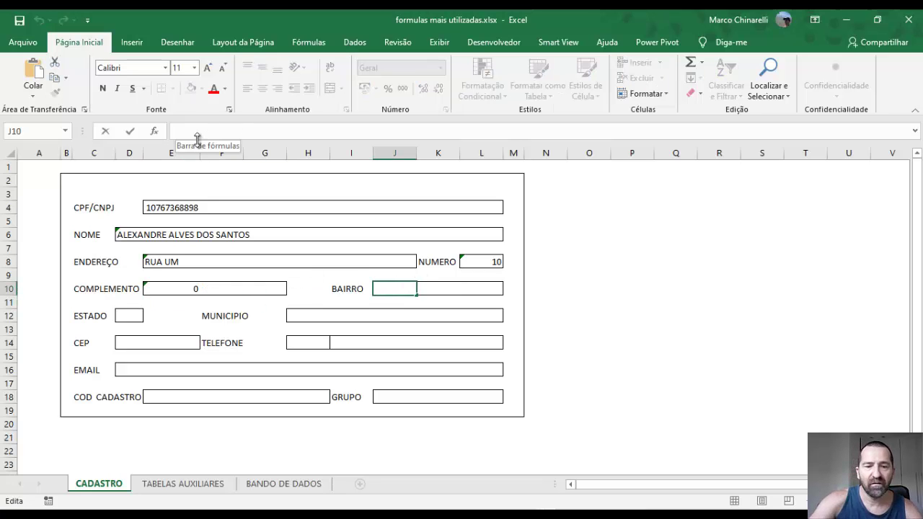
{"action": "type", "text": "="}
{"action": "key", "text": "ctrl+v"}
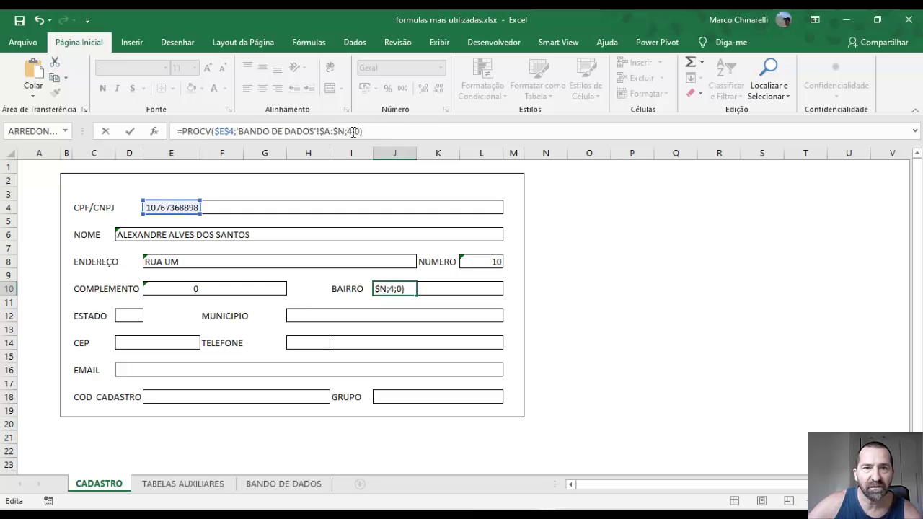
{"action": "left_click", "coordinate": [349, 130]}
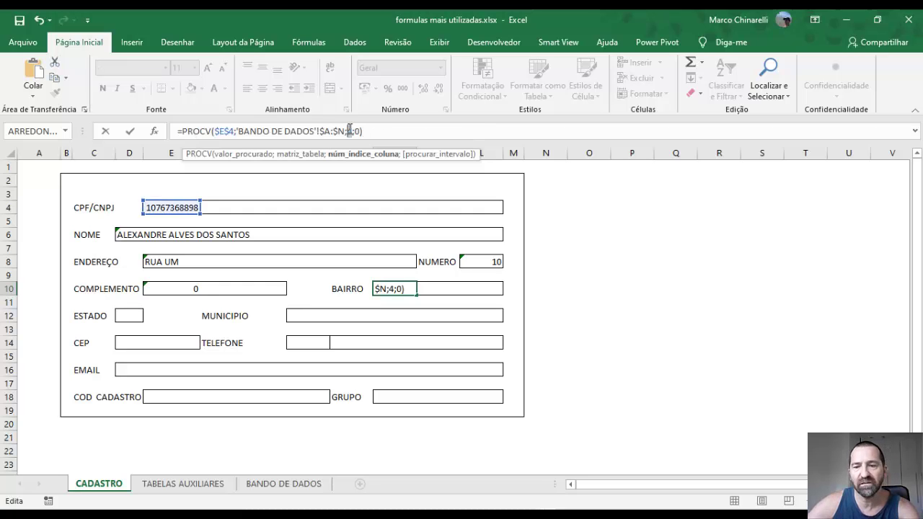
{"action": "key", "text": "Return"}
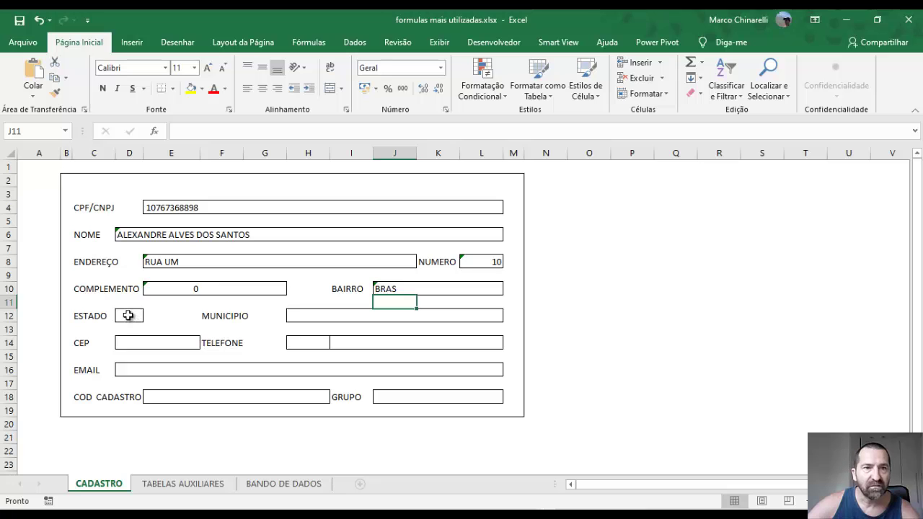
Give ESTADO the formula =PROCV($E$4;'BANDO DE DADOS'!$A:$N;7;0), which currently returns 01390-000
{"action": "left_click", "coordinate": [130, 315]}
{"action": "left_click", "coordinate": [230, 133]}
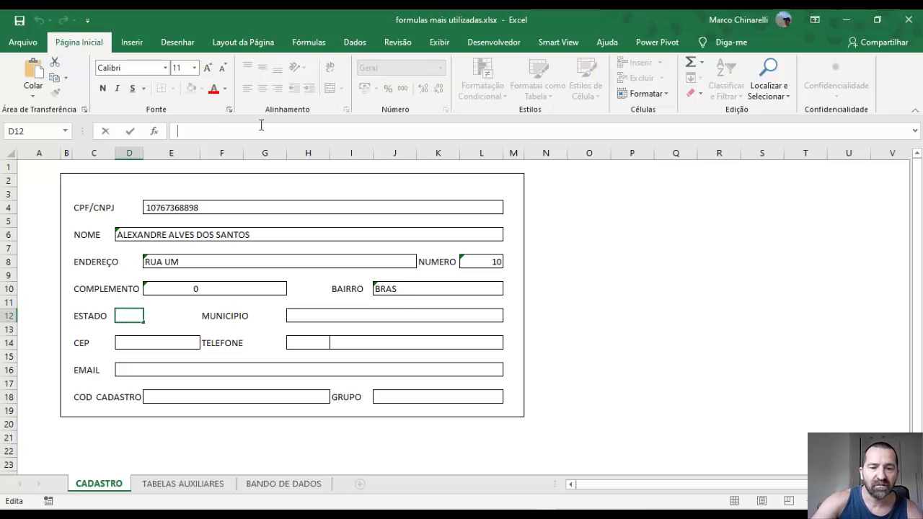
{"action": "key", "text": "ctrl+v"}
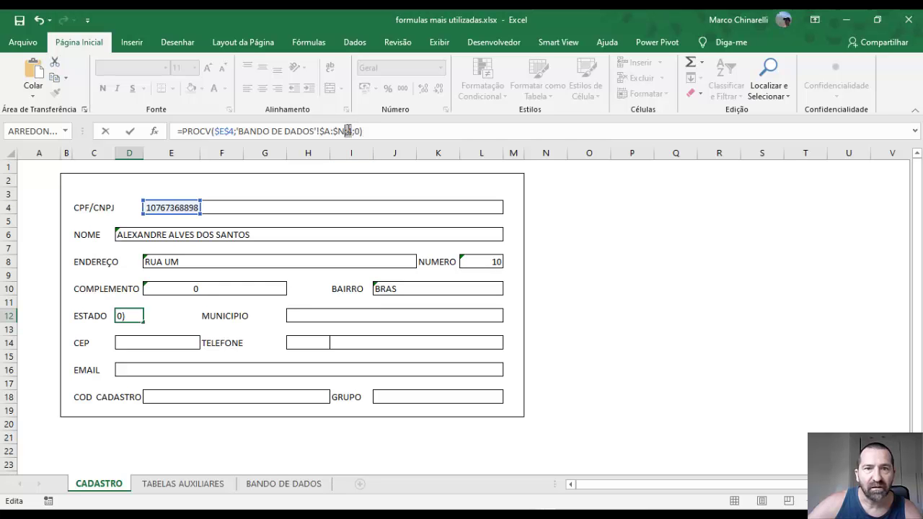
{"action": "left_click", "coordinate": [347, 131]}
{"action": "key", "text": "Return"}
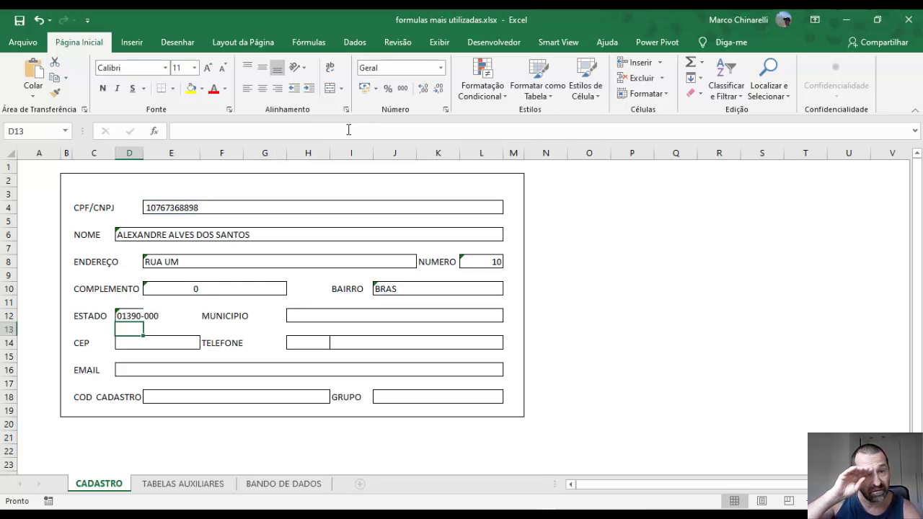
{"action": "left_click", "coordinate": [134, 316]}
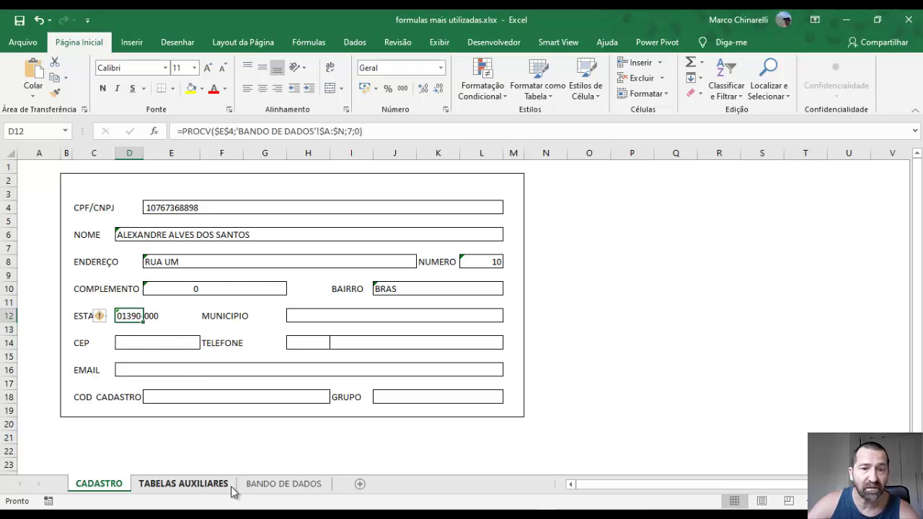
On BANDO DE DADOS, move the CEP column so it sits before DDD
{"action": "left_click", "coordinate": [292, 488]}
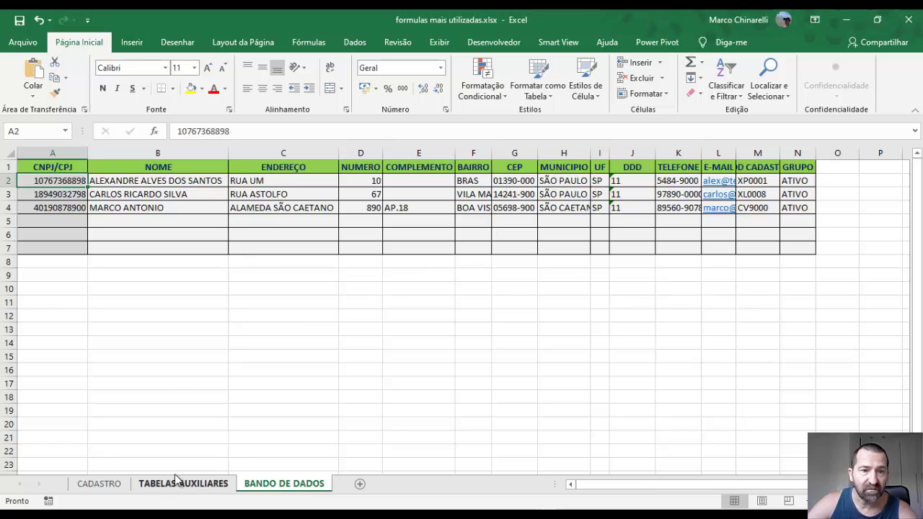
{"action": "left_click", "coordinate": [98, 488]}
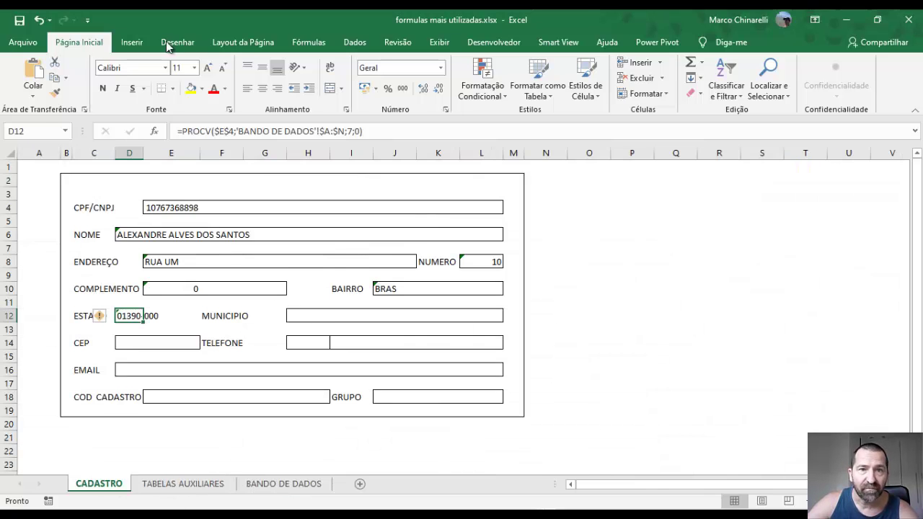
{"action": "left_click", "coordinate": [165, 480]}
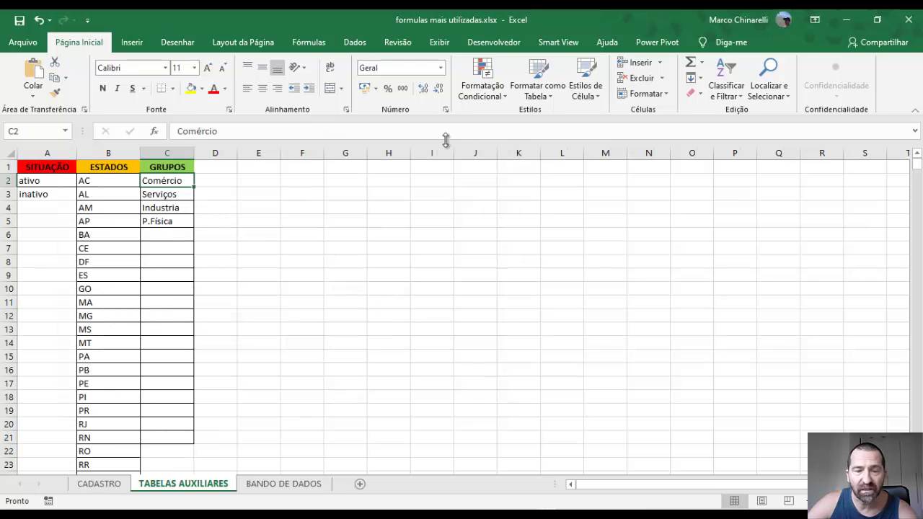
{"action": "left_click", "coordinate": [285, 484]}
{"action": "left_click", "coordinate": [520, 150]}
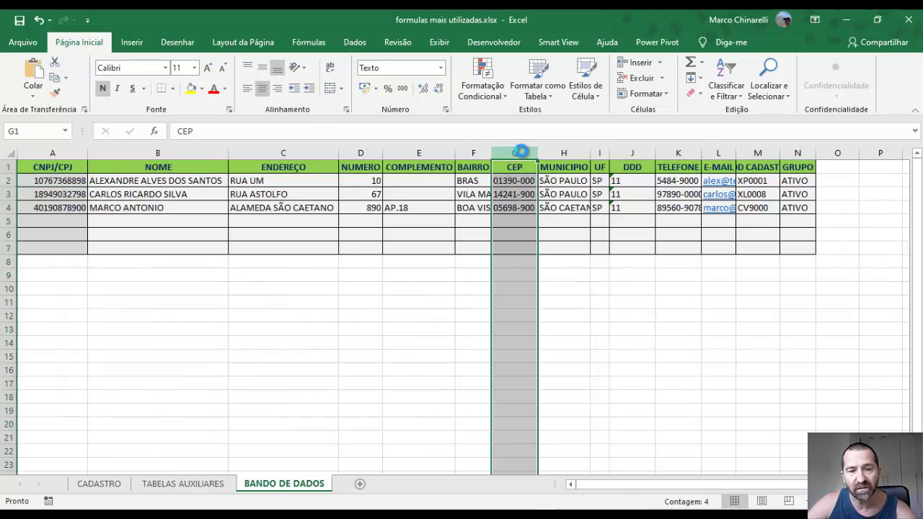
{"action": "key", "text": "ctrl+x"}
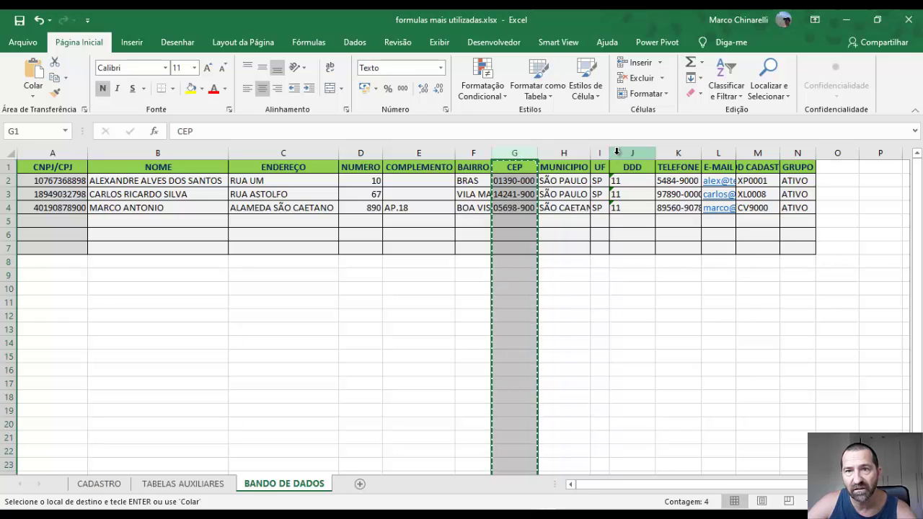
{"action": "left_click", "coordinate": [613, 151]}
{"action": "right_click", "coordinate": [621, 153]}
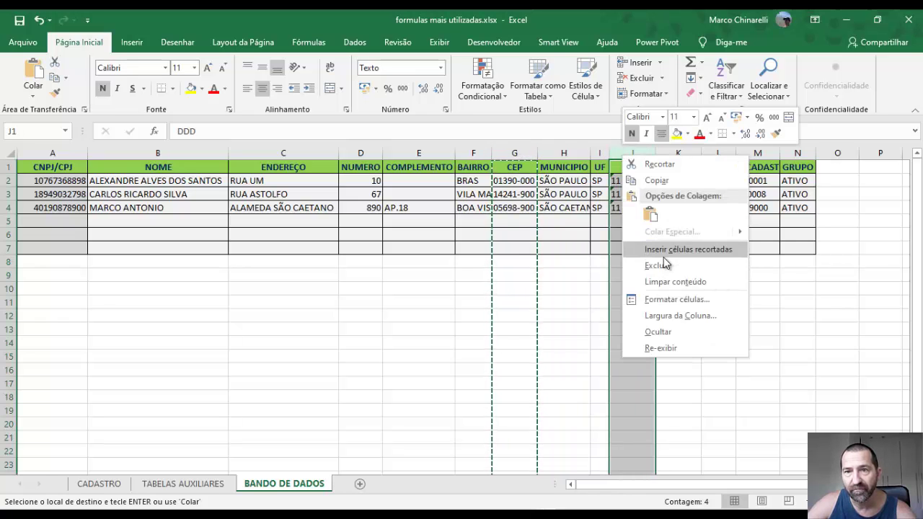
{"action": "left_click", "coordinate": [659, 249]}
Move the UF column before MUNICIPIO so ESTADO on CADASTRO shows SP
{"action": "left_click", "coordinate": [553, 152]}
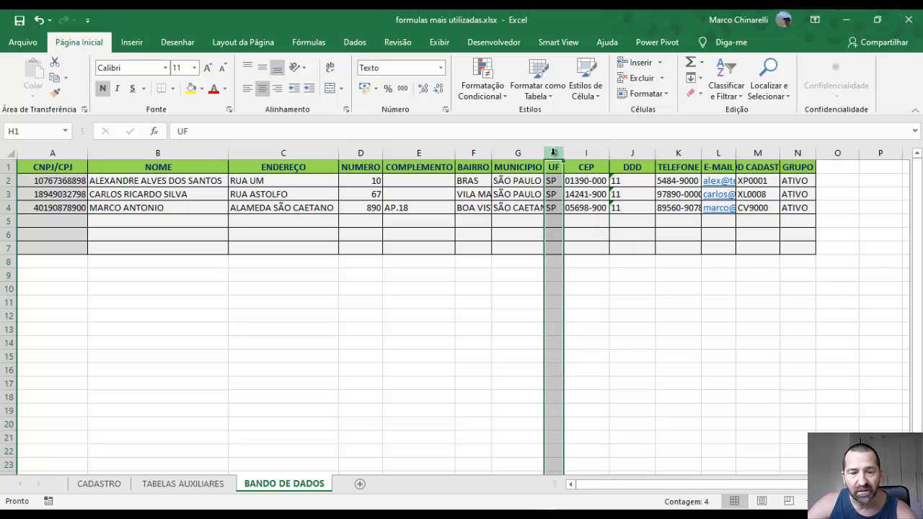
{"action": "key", "text": "ctrl+x"}
{"action": "left_click", "coordinate": [500, 155]}
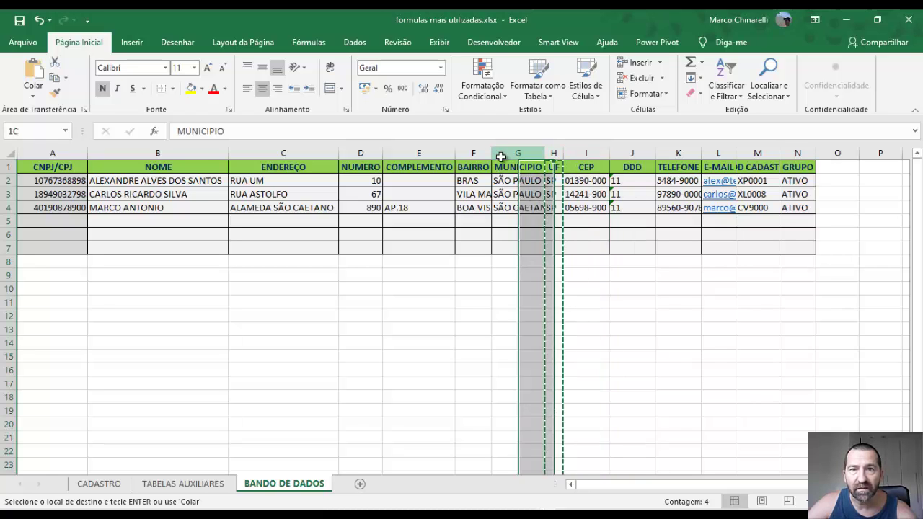
{"action": "right_click", "coordinate": [501, 156]}
{"action": "left_click", "coordinate": [520, 250]}
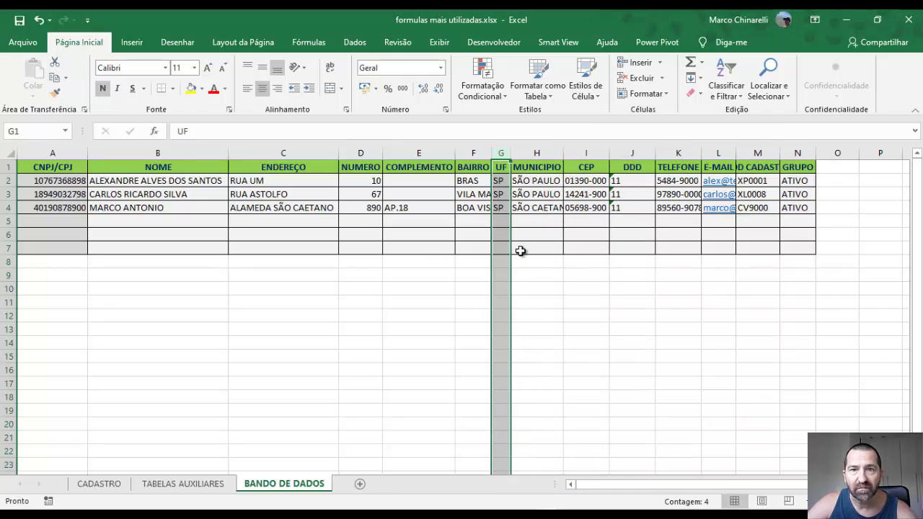
{"action": "left_click", "coordinate": [520, 250]}
{"action": "left_click", "coordinate": [94, 484]}
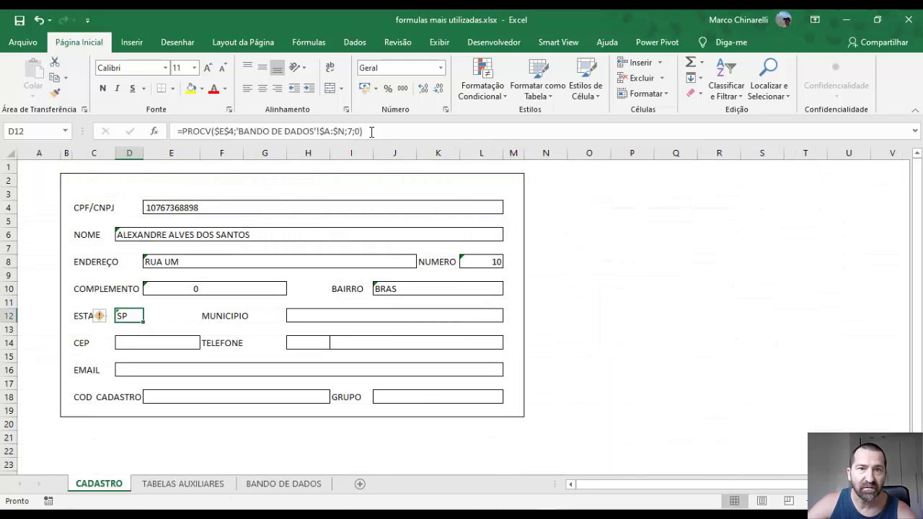
Copy the ESTADO PROCV formula text and reuse it in MUNICIPIO to show SÃO PAULO
{"action": "left_click_drag", "start_coordinate": [372, 131], "coordinate": [184, 131]}
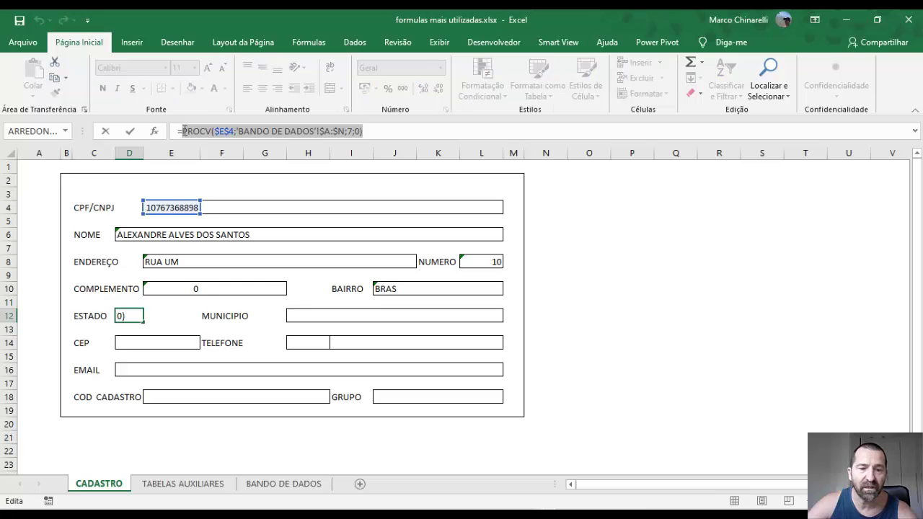
{"action": "key", "text": "ctrl+c"}
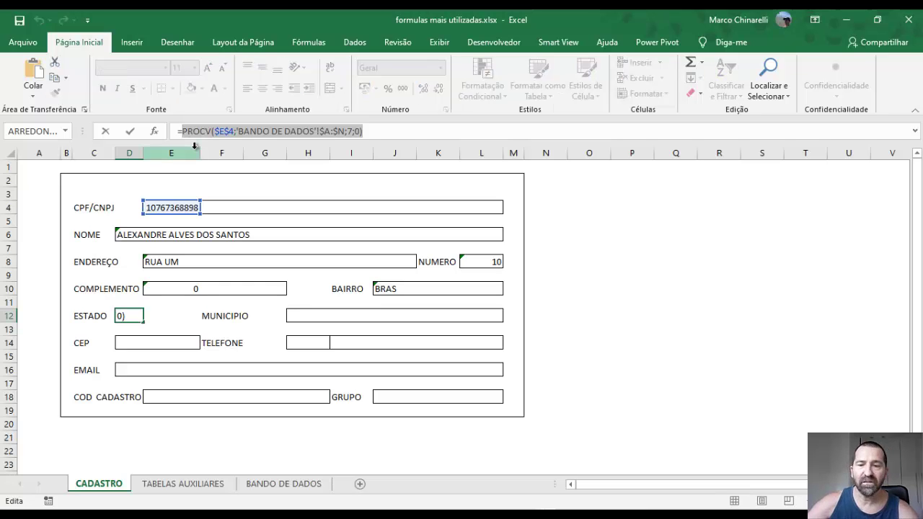
{"action": "key", "text": "Escape"}
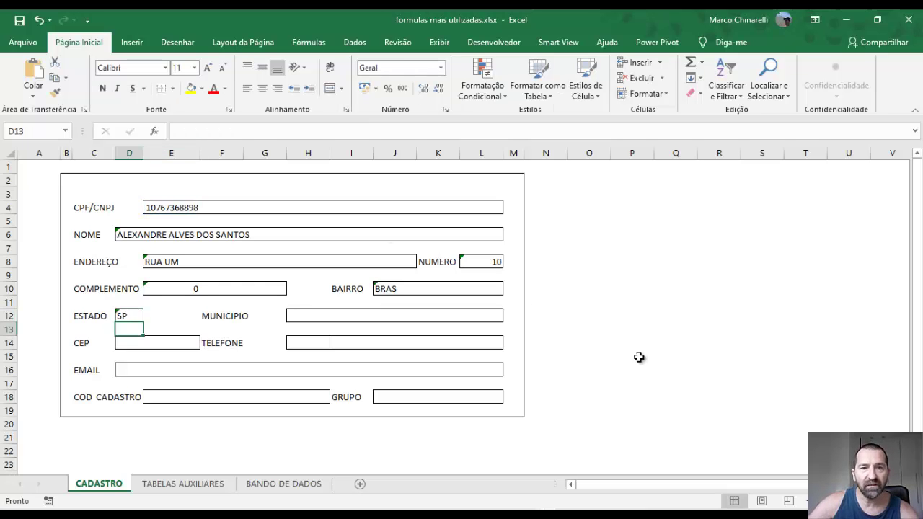
{"action": "left_click", "coordinate": [318, 321]}
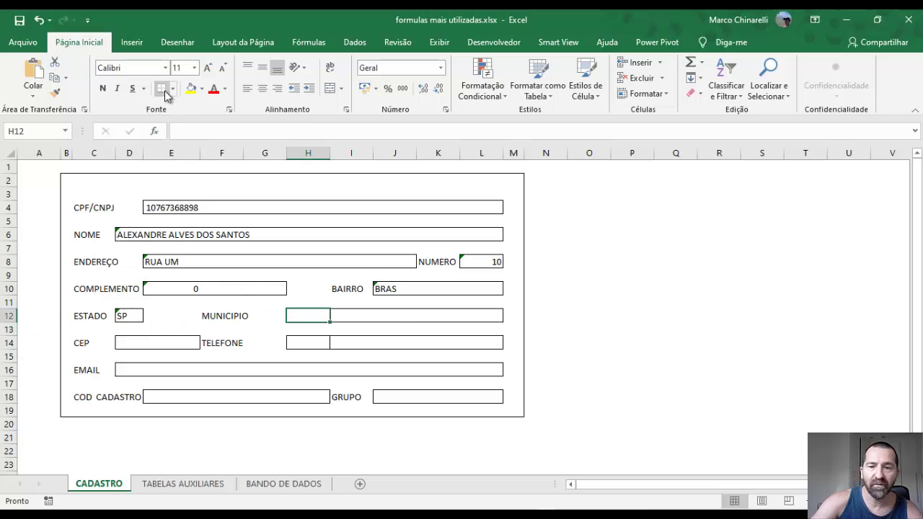
{"action": "type", "text": "="}
{"action": "key", "text": "ctrl+v"}
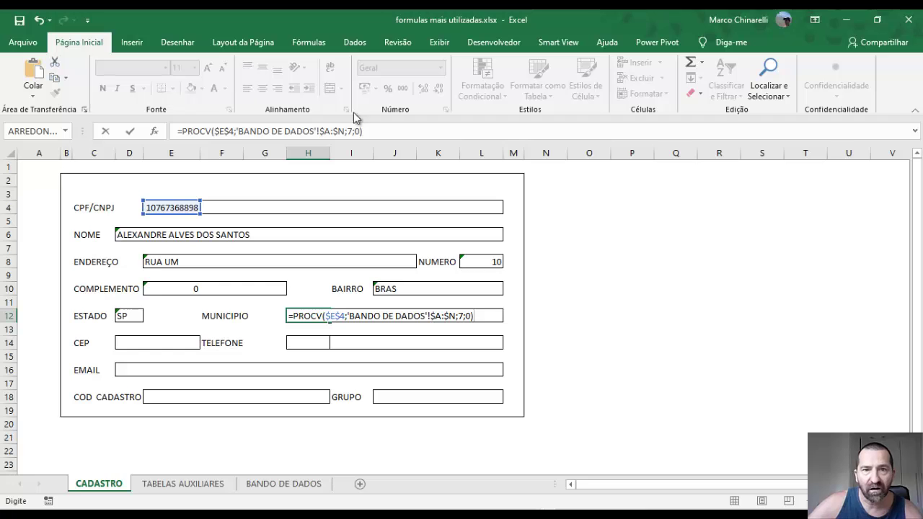
{"action": "left_click", "coordinate": [351, 130]}
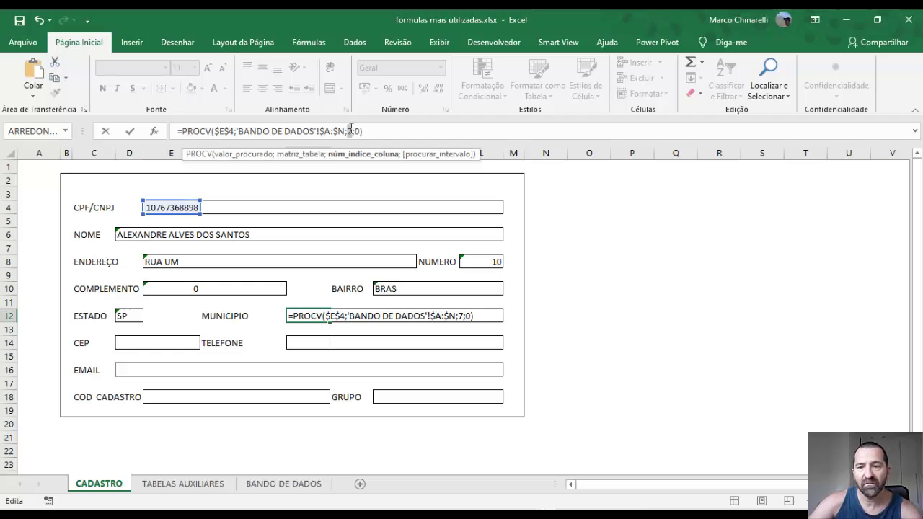
{"action": "key", "text": "Return"}
Fill the CEP field with the PROCV lookup using its own column index
{"action": "left_click", "coordinate": [151, 342]}
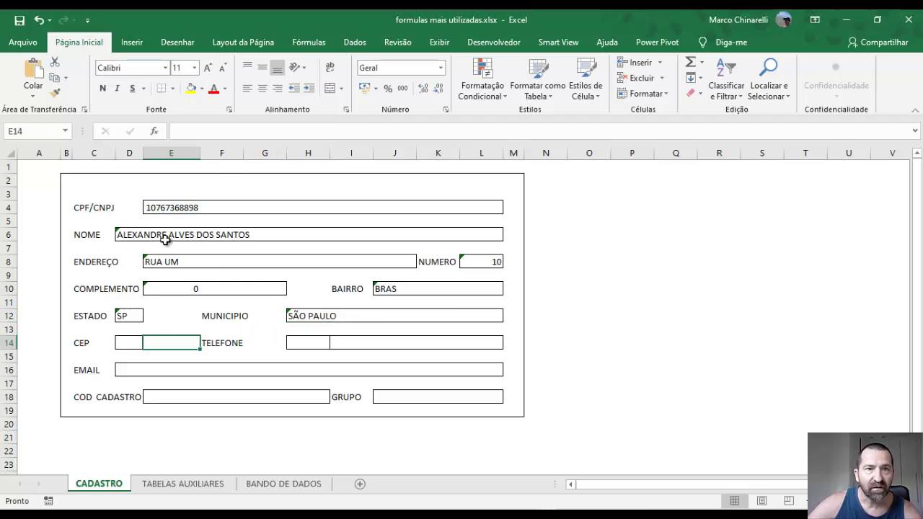
{"action": "left_click", "coordinate": [190, 129]}
{"action": "type", "text": "="}
{"action": "key", "text": "ctrl+v"}
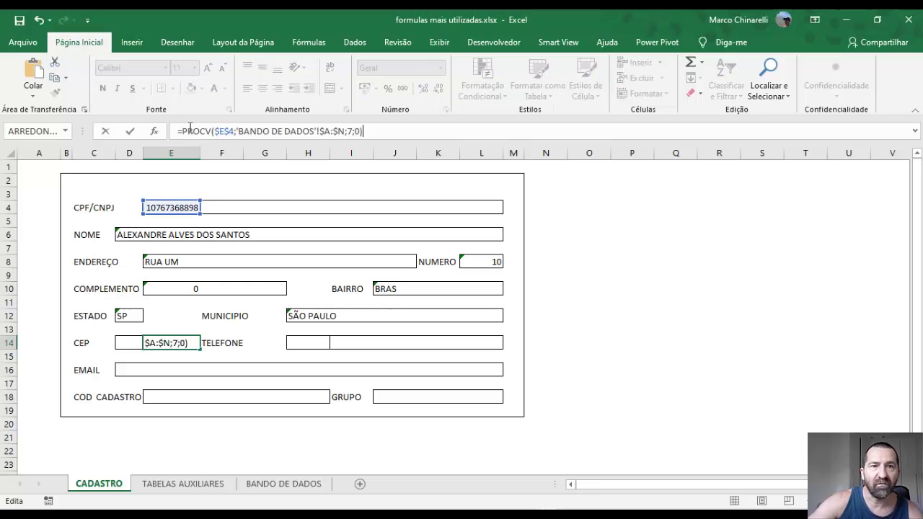
{"action": "left_click", "coordinate": [349, 131]}
{"action": "key", "text": "Return"}
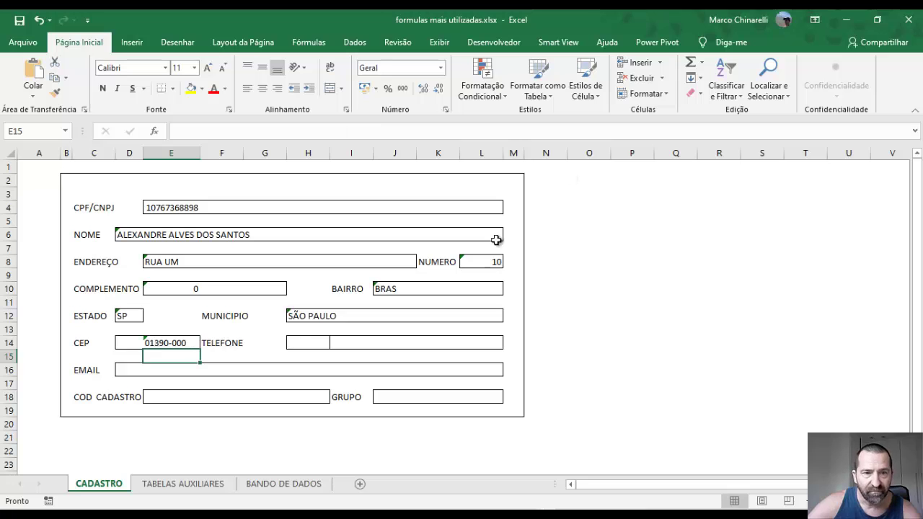
Fill the telephone area code cell with the PROCV lookup using column 10
{"action": "left_click", "coordinate": [300, 342]}
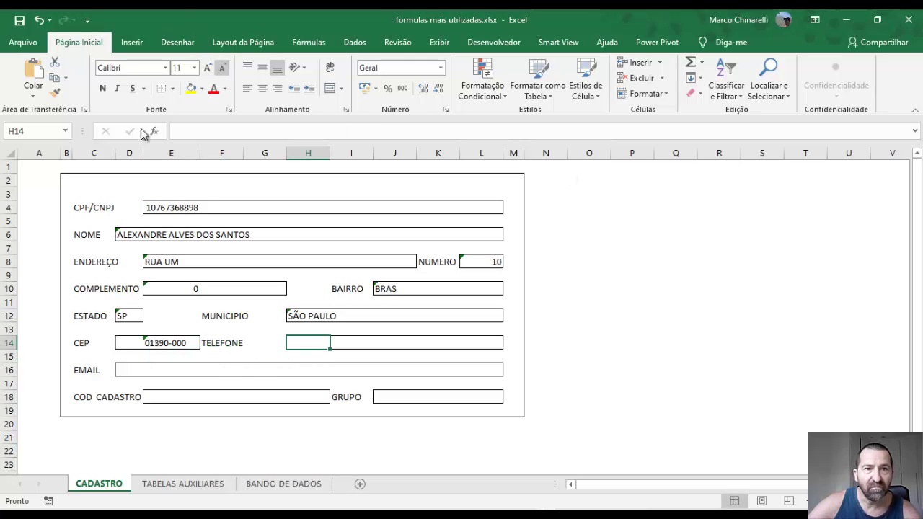
{"action": "type", "text": "="}
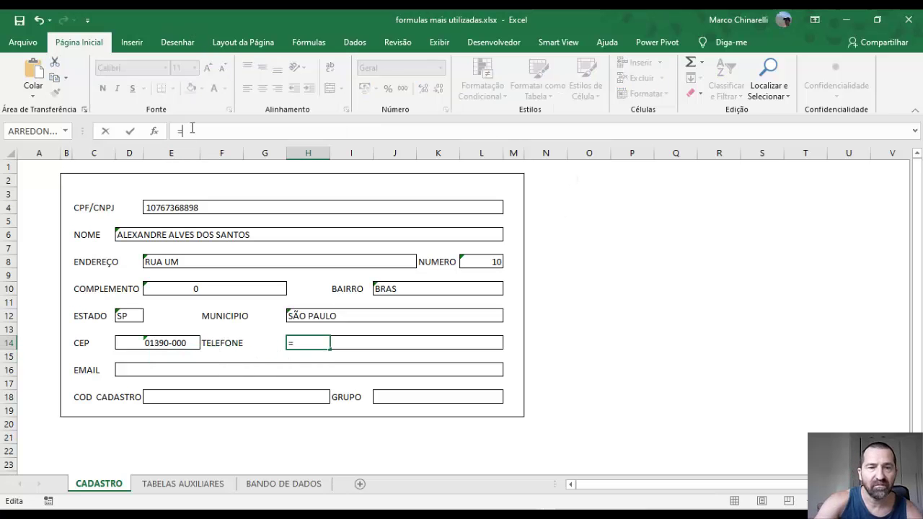
{"action": "key", "text": "ctrl+v"}
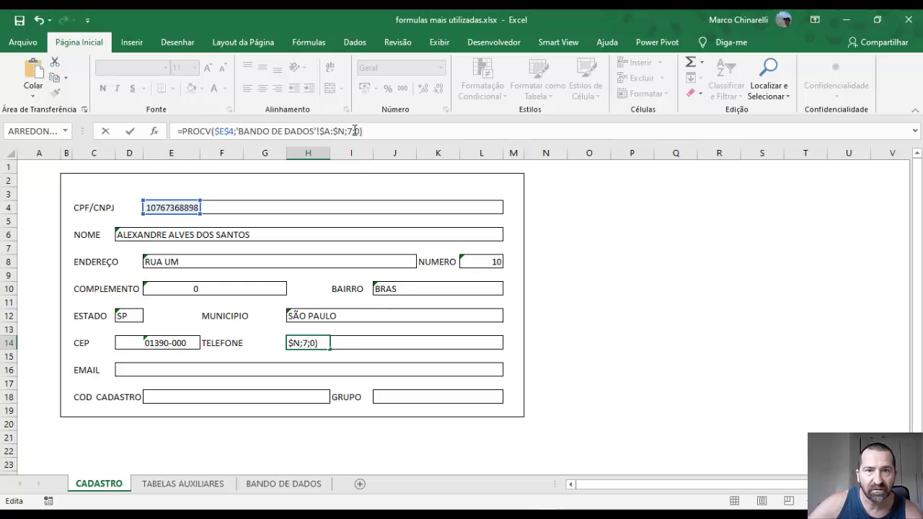
{"action": "left_click", "coordinate": [349, 130]}
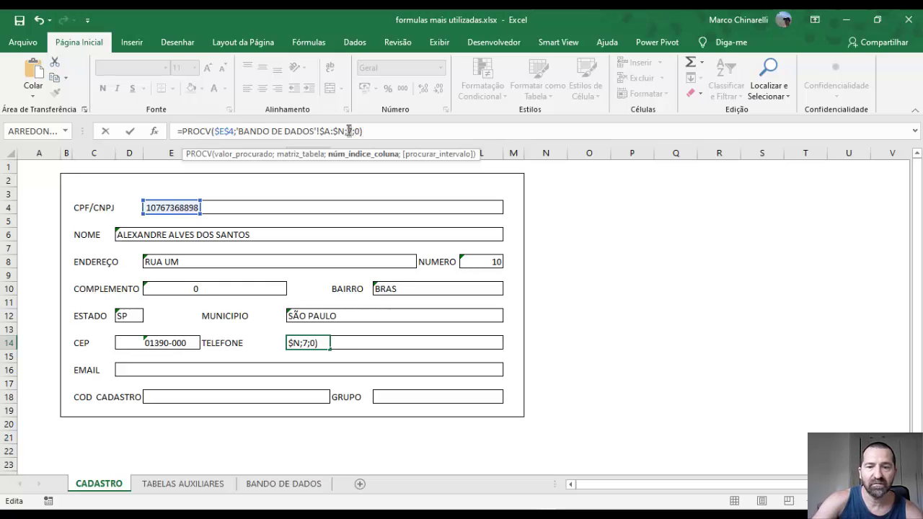
{"action": "key", "text": "BackSpace"}
{"action": "type", "text": "10"}
{"action": "key", "text": "Return"}
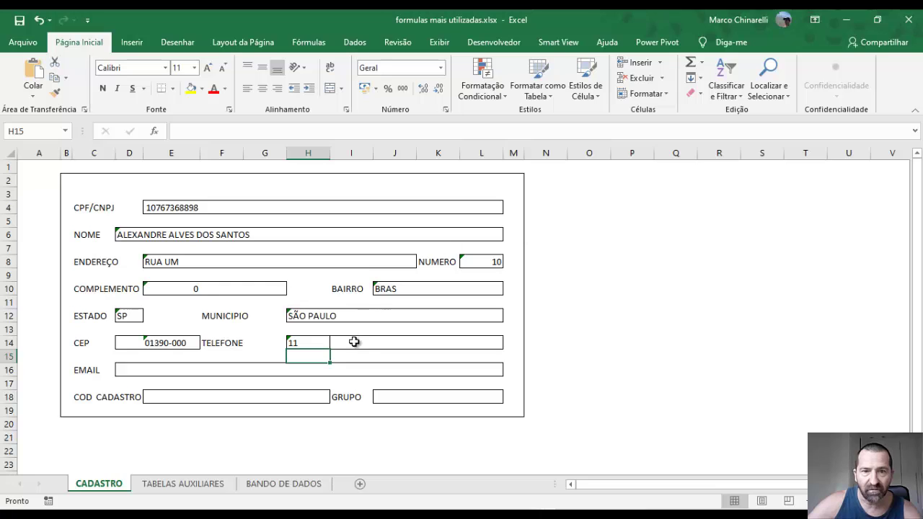
Fill the phone number cell with the PROCV lookup using column 11
{"action": "left_click", "coordinate": [353, 342]}
{"action": "left_click", "coordinate": [184, 129]}
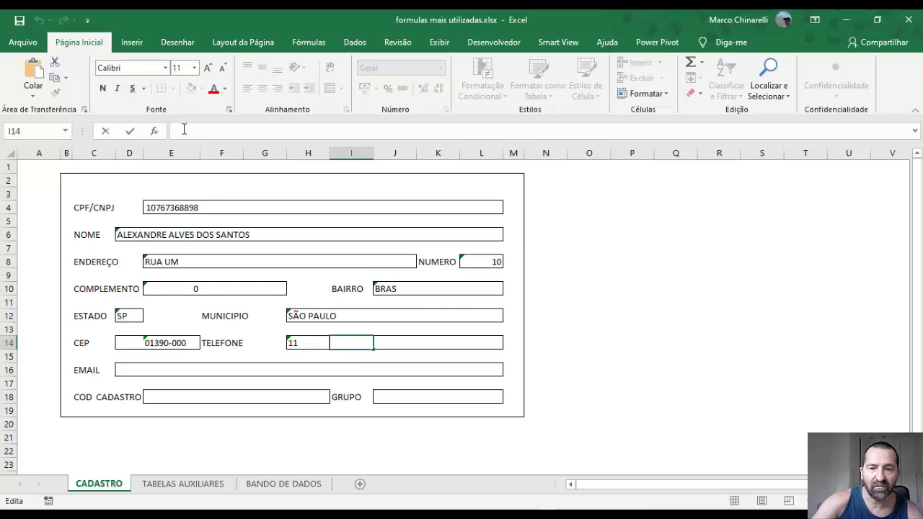
{"action": "type", "text": "="}
{"action": "key", "text": "ctrl+v"}
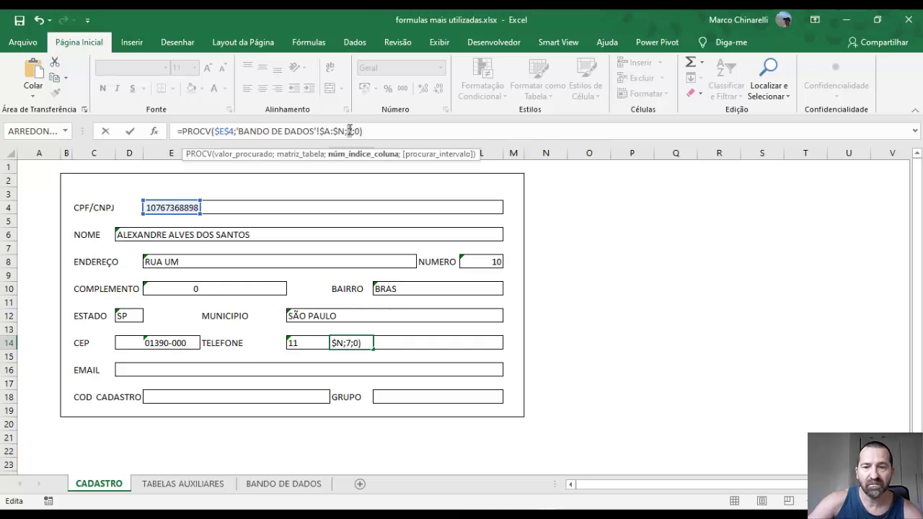
{"action": "type", "text": "11"}
{"action": "key", "text": "Return"}
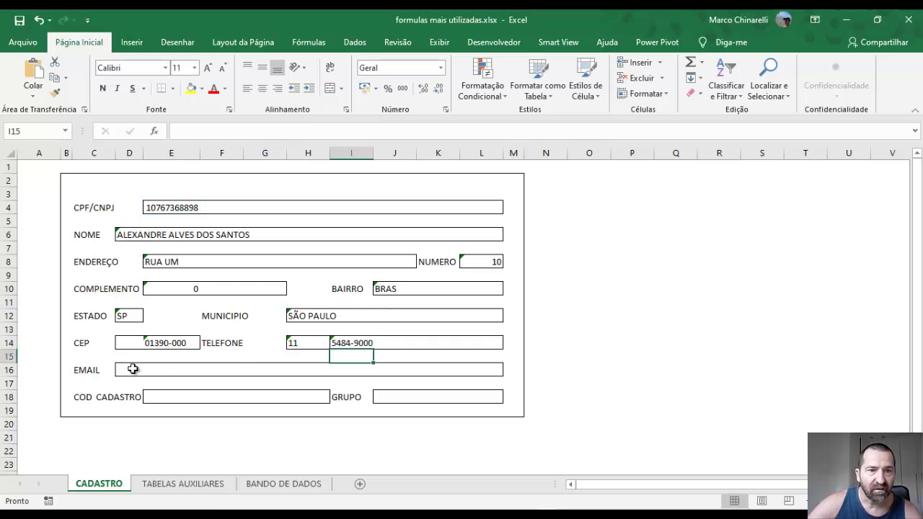
Fill EMAIL with the PROCV lookup using column index 12
{"action": "left_click", "coordinate": [131, 367]}
{"action": "left_click", "coordinate": [183, 131]}
{"action": "type", "text": "="}
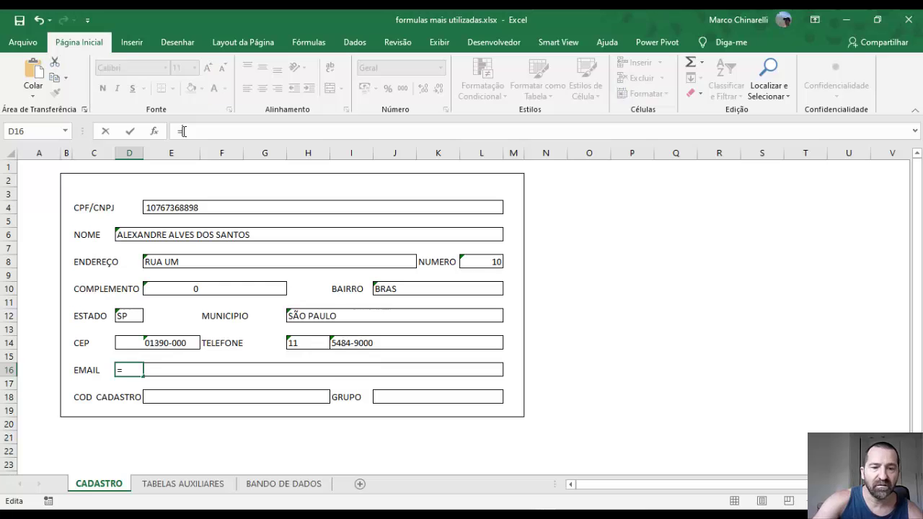
{"action": "key", "text": "ctrl+v"}
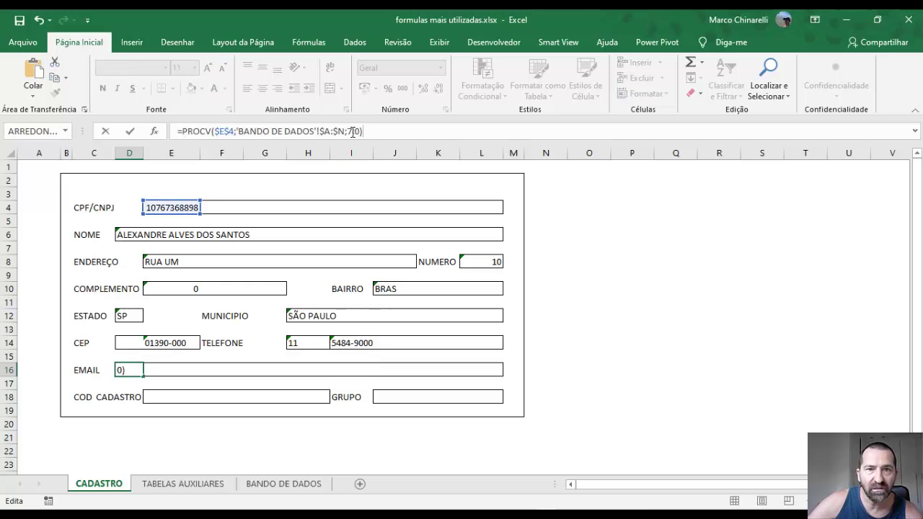
{"action": "type", "text": "12"}
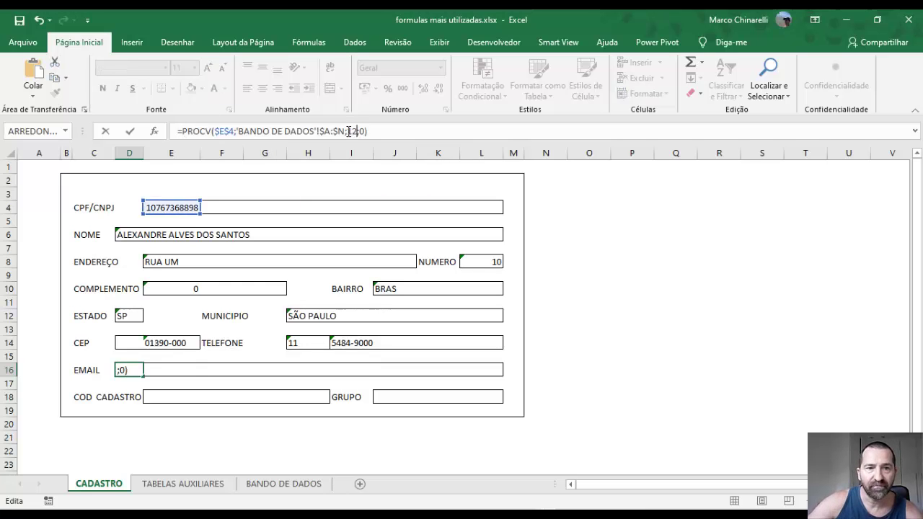
{"action": "key", "text": "Return"}
Fill COD CADASTRO with the PROCV lookup so it shows XP0001
{"action": "left_click", "coordinate": [166, 396]}
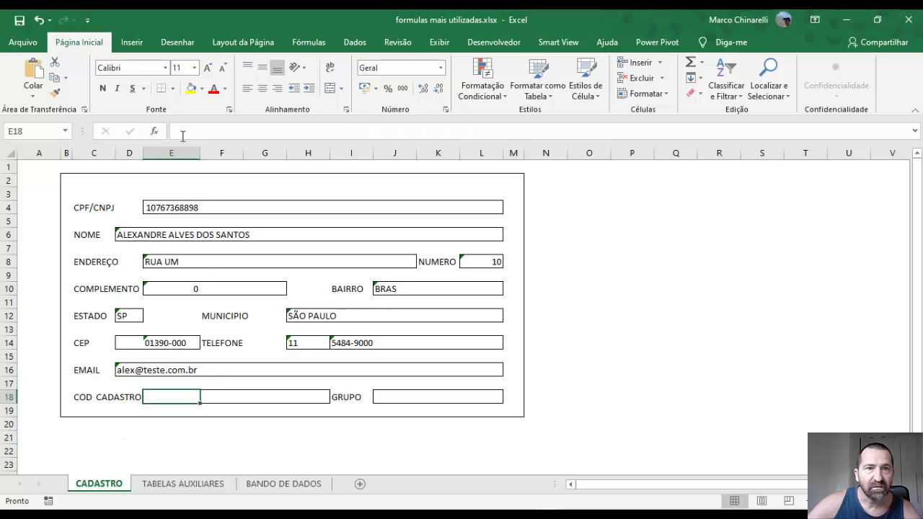
{"action": "left_click", "coordinate": [183, 132]}
{"action": "type", "text": "="}
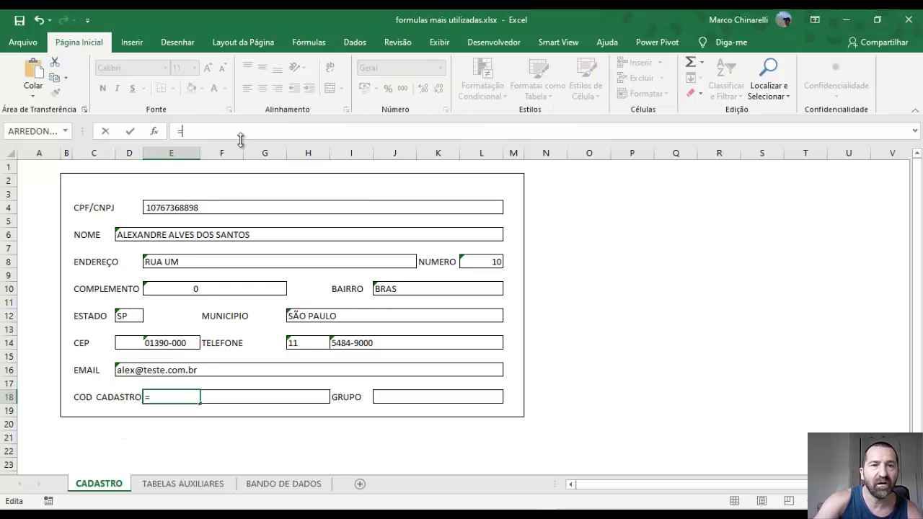
{"action": "key", "text": "ctrl+v"}
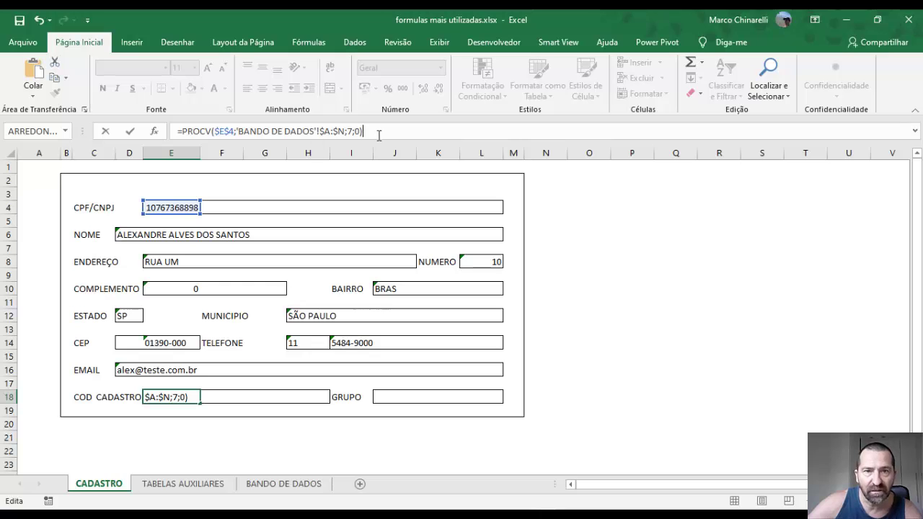
{"action": "left_click", "coordinate": [349, 131]}
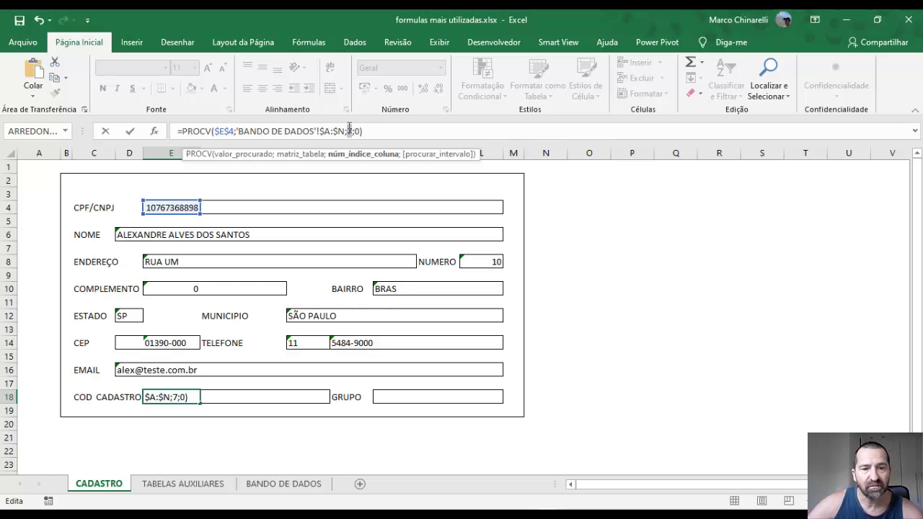
{"action": "key", "text": "Return"}
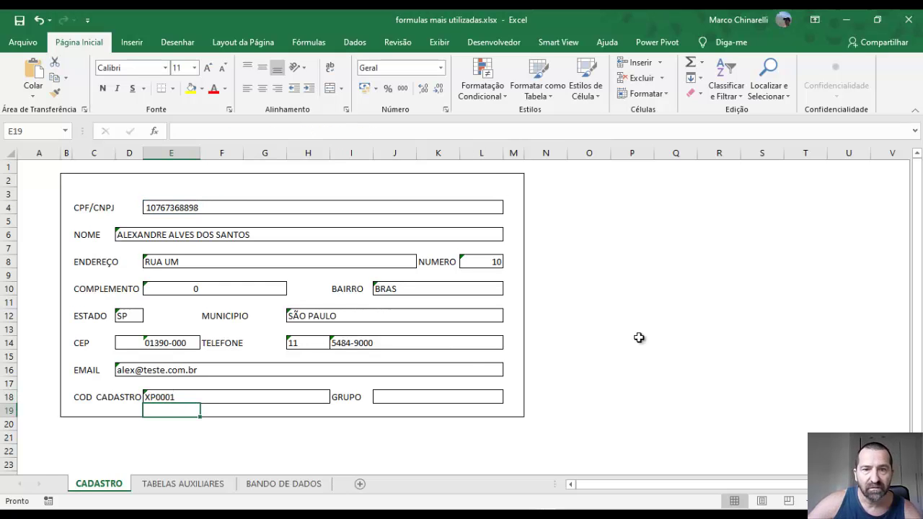
Fill GRUPO with the PROCV lookup so it shows ATIVO
{"action": "left_click", "coordinate": [394, 398]}
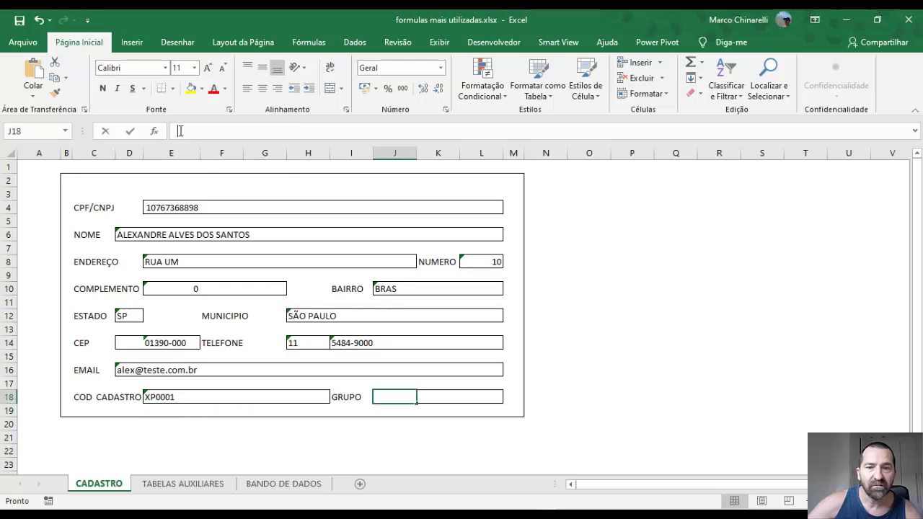
{"action": "left_click", "coordinate": [178, 131]}
{"action": "type", "text": "="}
{"action": "key", "text": "ctrl+v"}
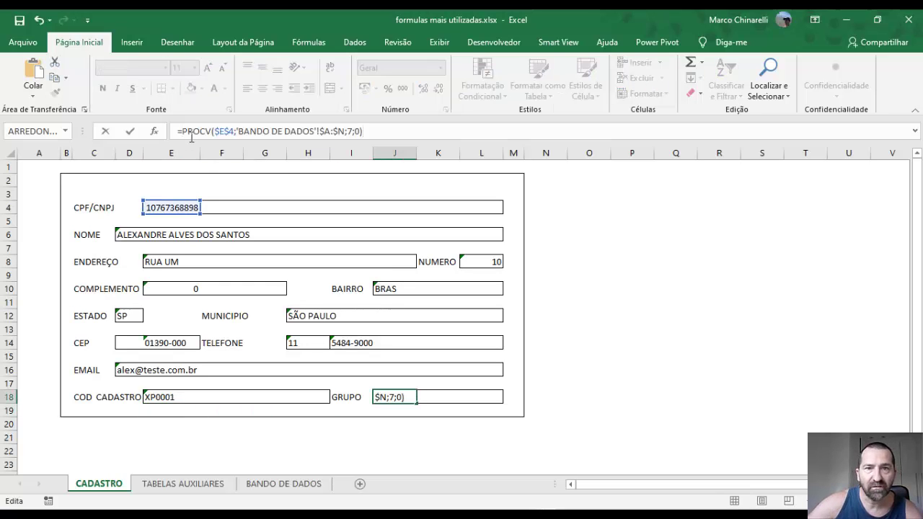
{"action": "left_click", "coordinate": [349, 131]}
{"action": "key", "text": "Return"}
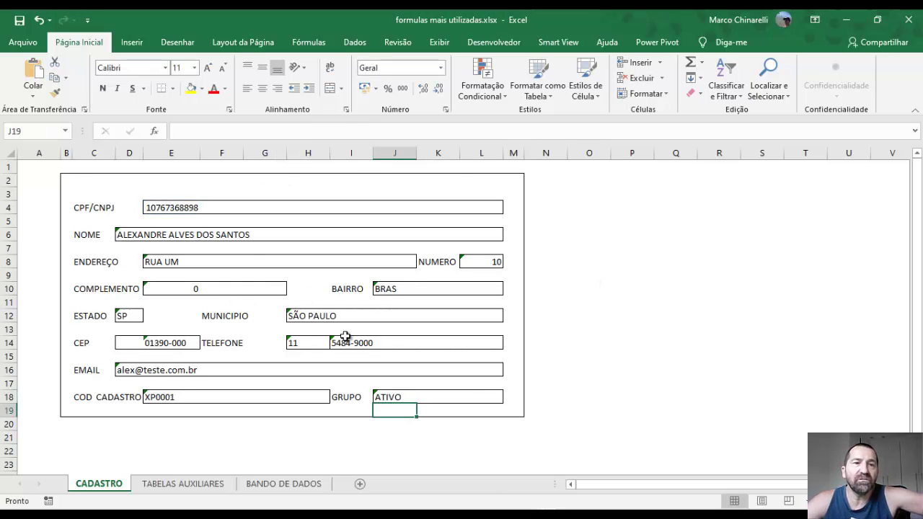
Copy the second customer's CPF from cell A3 of BANDO DE DADOS
{"action": "left_click", "coordinate": [171, 288]}
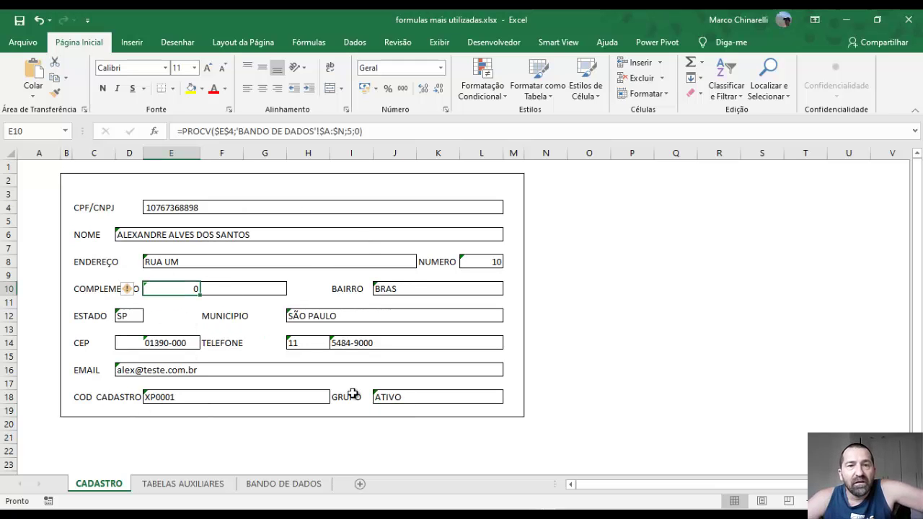
{"action": "left_click", "coordinate": [162, 204]}
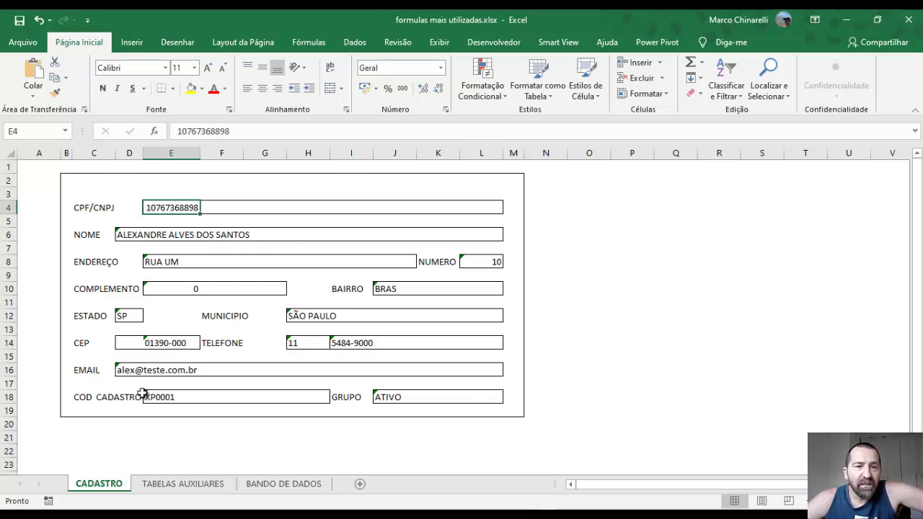
{"action": "left_click", "coordinate": [281, 484]}
{"action": "left_click", "coordinate": [50, 194]}
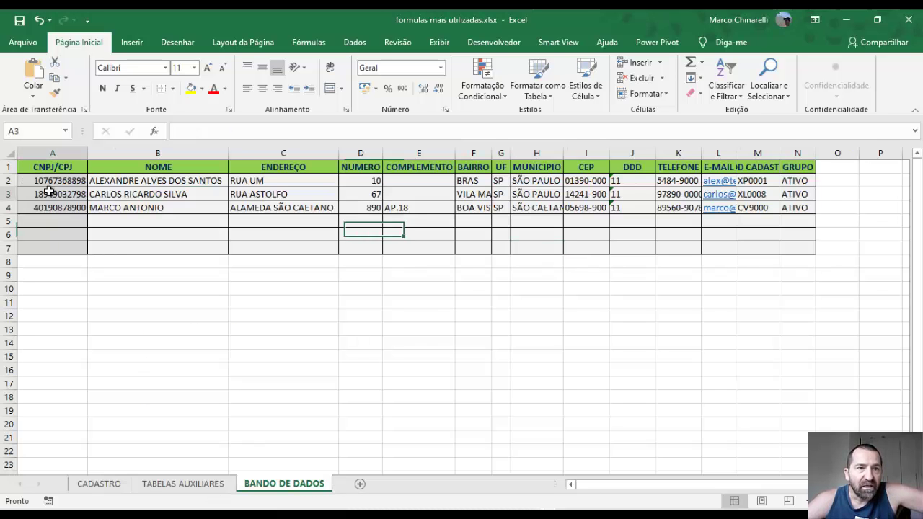
{"action": "key", "text": "ctrl+c"}
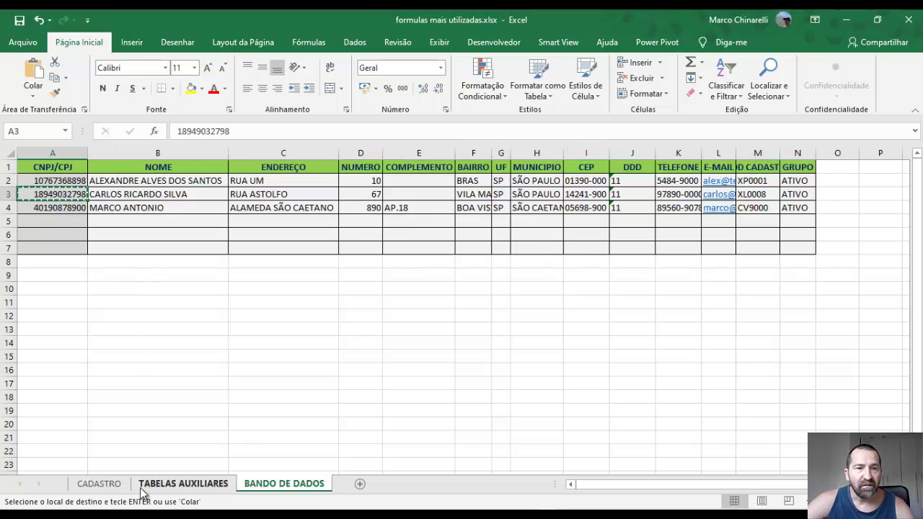
{"action": "left_click", "coordinate": [99, 484]}
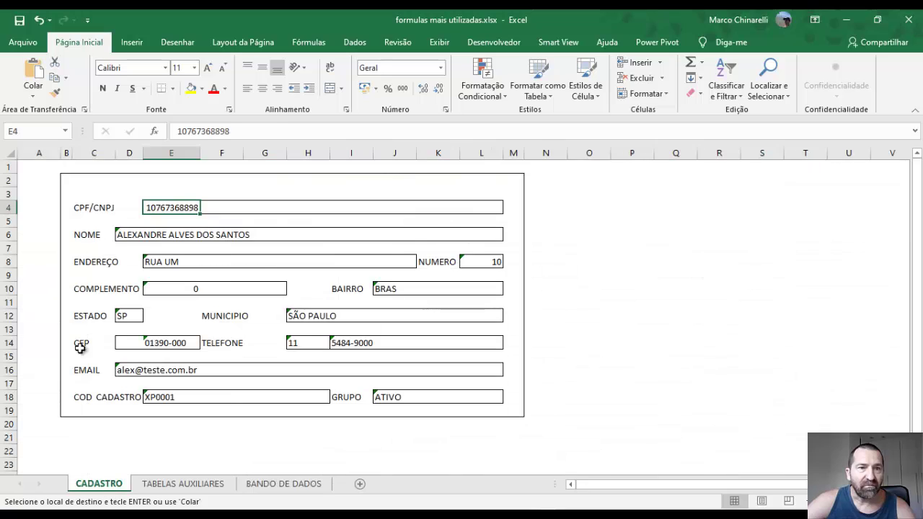
Paste that CPF as a plain value into the CPF/CNPJ field, refreshing the form
{"action": "left_click", "coordinate": [31, 99]}
{"action": "left_click", "coordinate": [31, 99]}
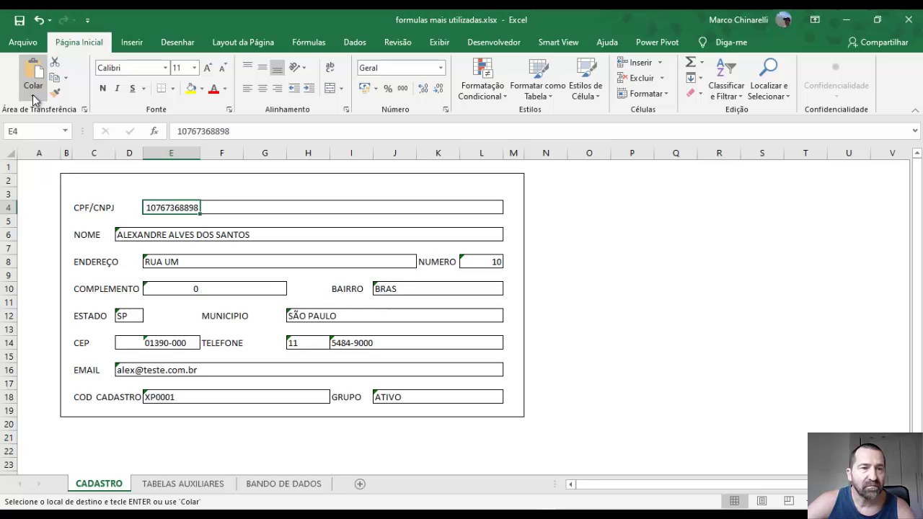
{"action": "left_click", "coordinate": [32, 97]}
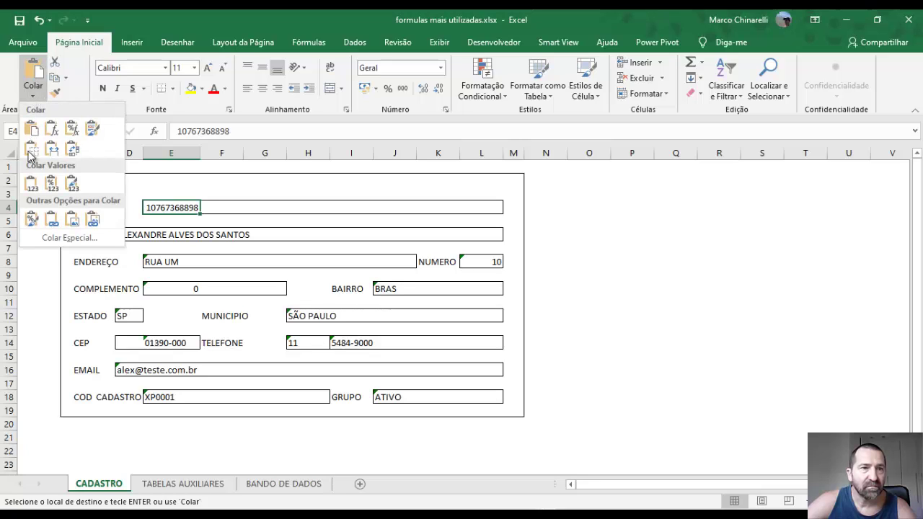
{"action": "left_click", "coordinate": [31, 184]}
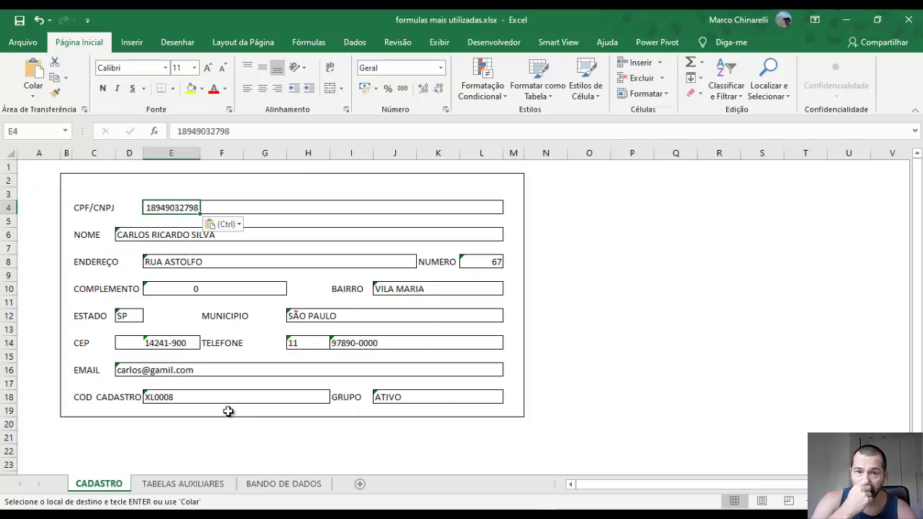
{"action": "left_click", "coordinate": [495, 401]}
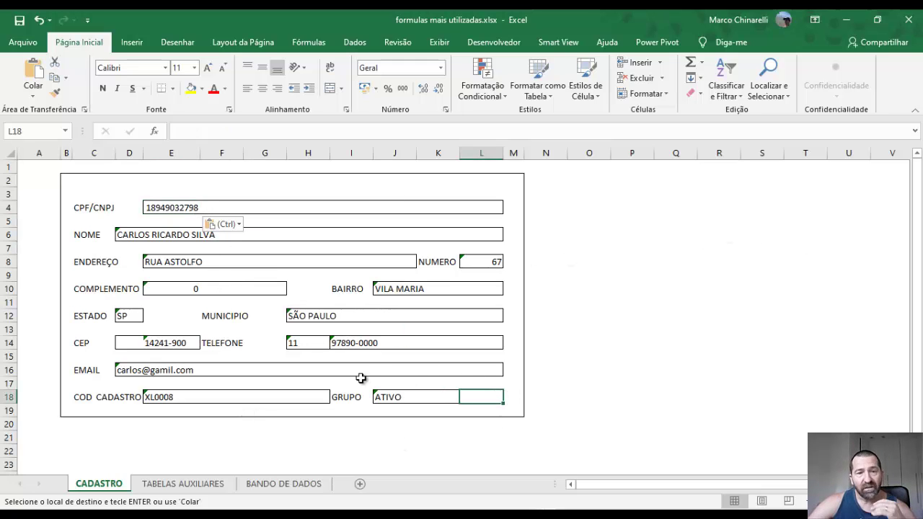
{"action": "left_click", "coordinate": [207, 207]}
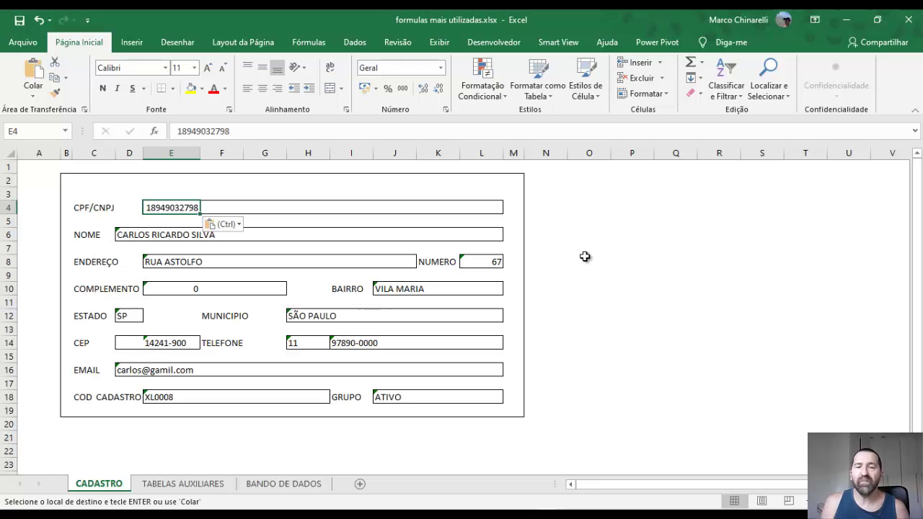
Delete the CPF/CNPJ value so every lookup shows #N/D, then select cell I4
{"action": "key", "text": "Delete"}
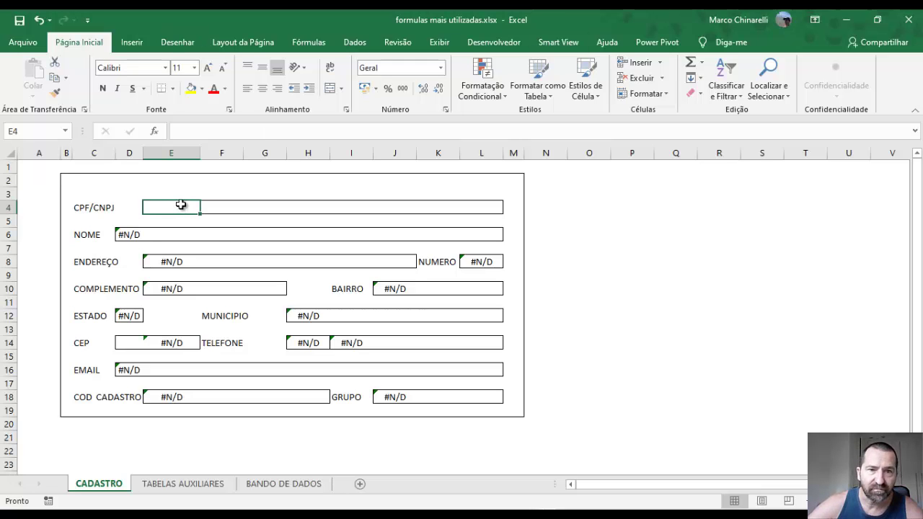
{"action": "left_click", "coordinate": [355, 207]}
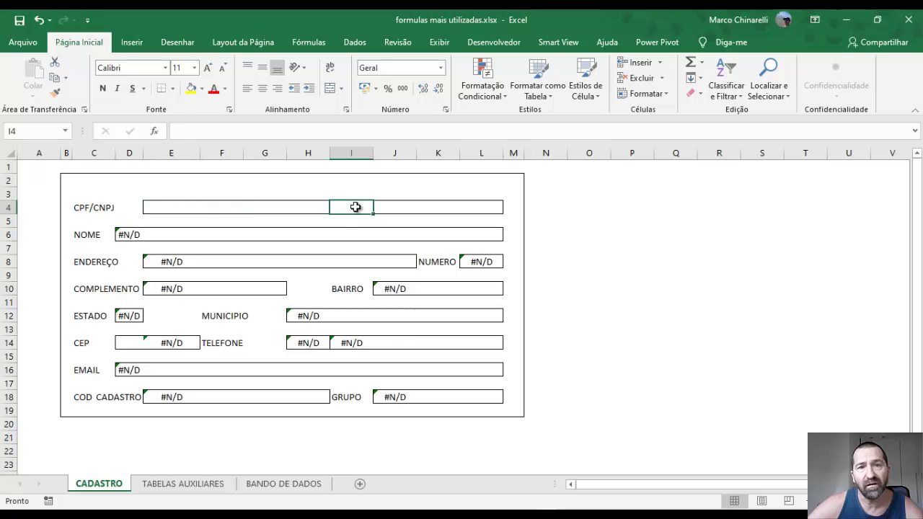
{"action": "left_click_drag", "start_coordinate": [358, 208], "coordinate": [495, 208]}
{"action": "left_click", "coordinate": [339, 207]}
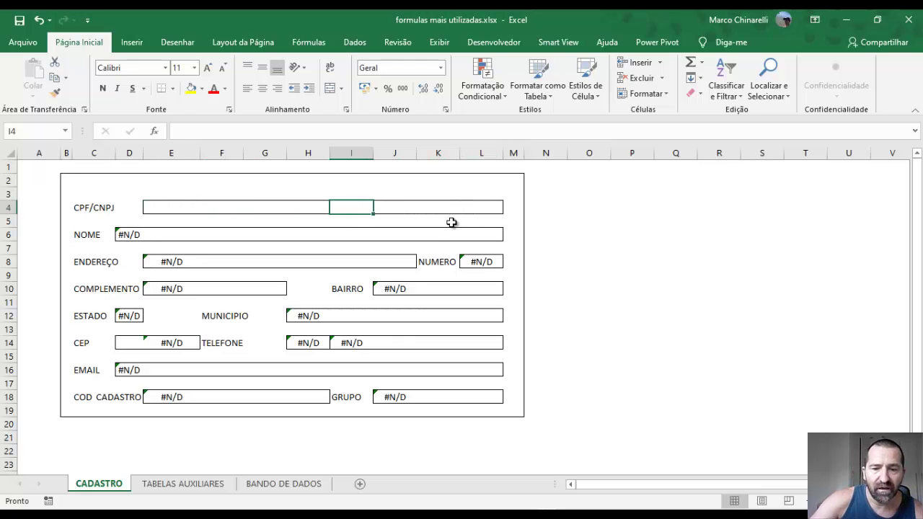
Enter '<<< Digite aqui o CPF ou CNPJ' in I4 and colour it green
{"action": "type", "text": "<<< Digite aqui o CPF ou CNPJ"}
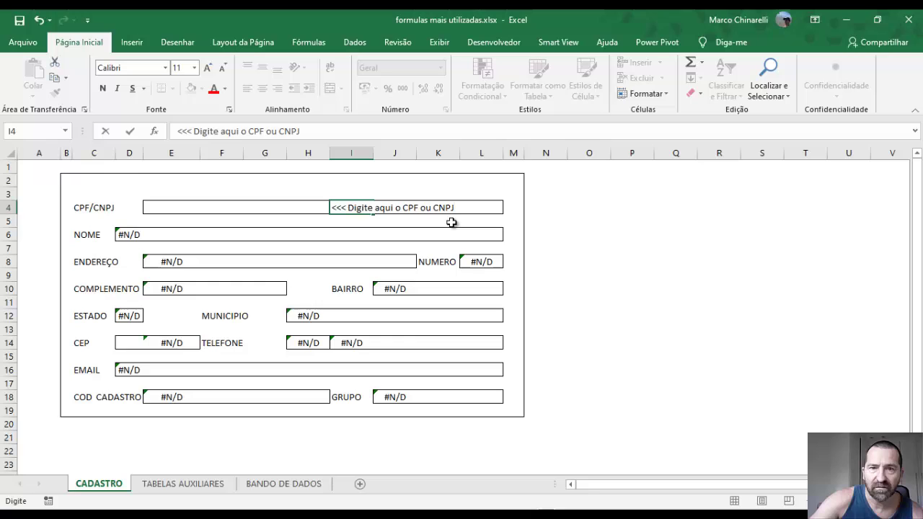
{"action": "key", "text": "Return"}
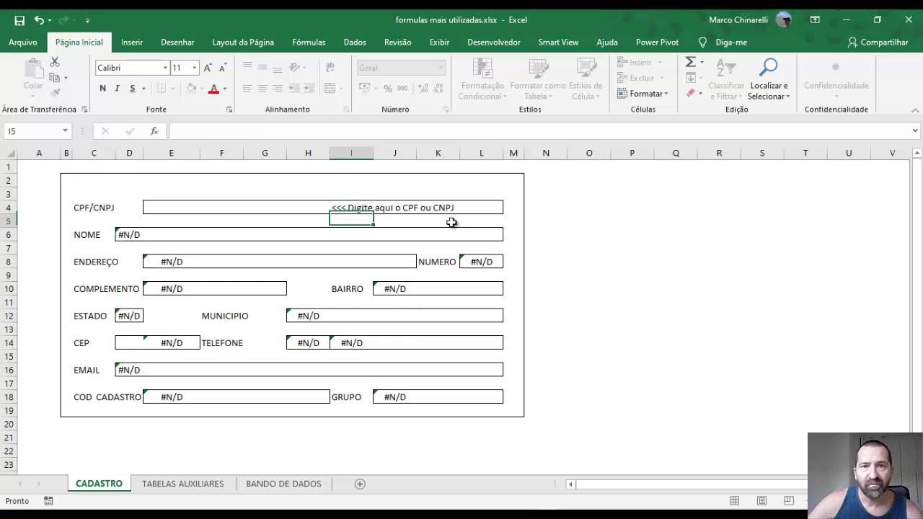
{"action": "left_click", "coordinate": [347, 207]}
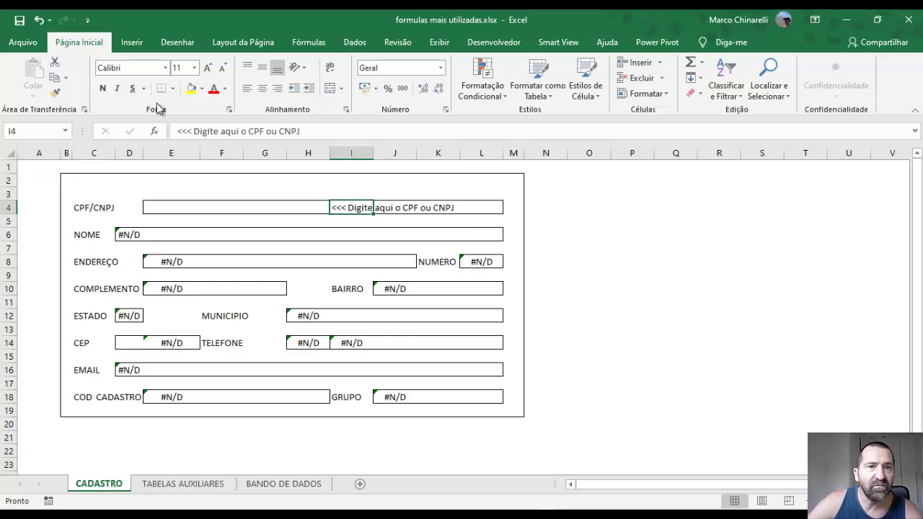
{"action": "left_click", "coordinate": [225, 89]}
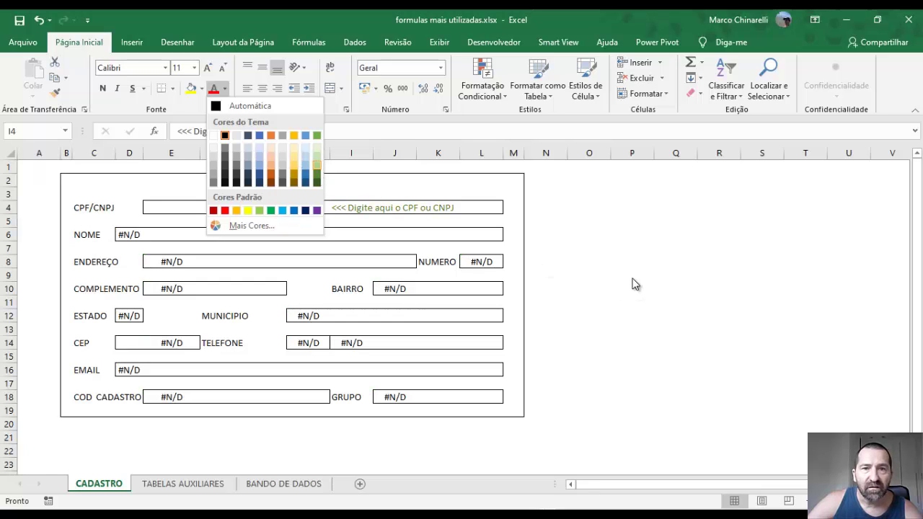
{"action": "left_click", "coordinate": [34, 171]}
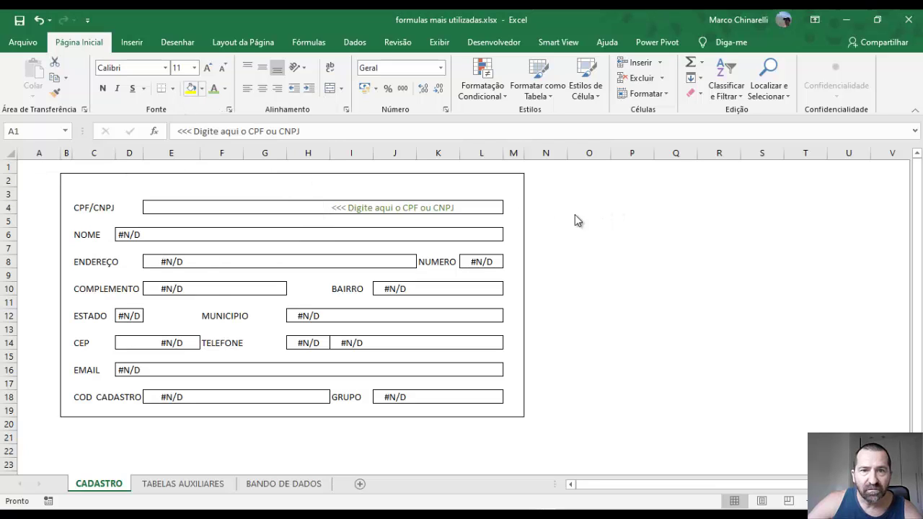
{"action": "left_click", "coordinate": [167, 205]}
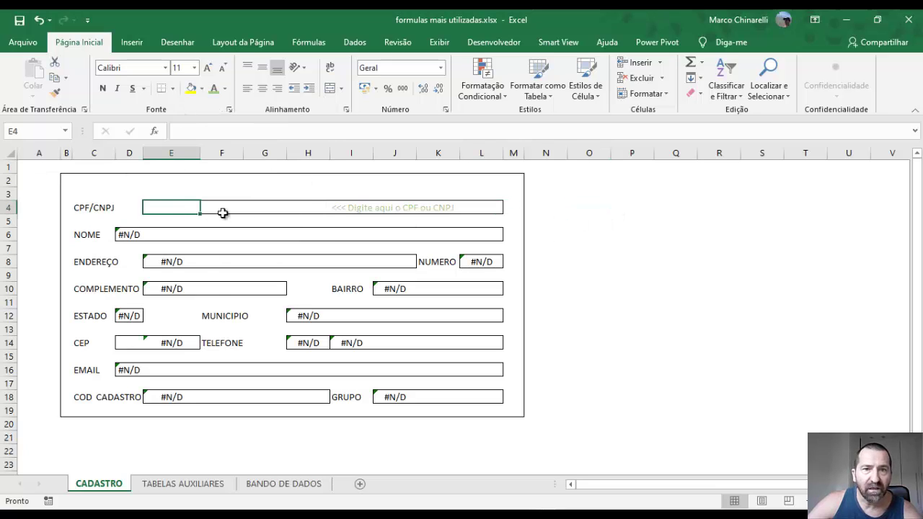
{"action": "left_click", "coordinate": [347, 208]}
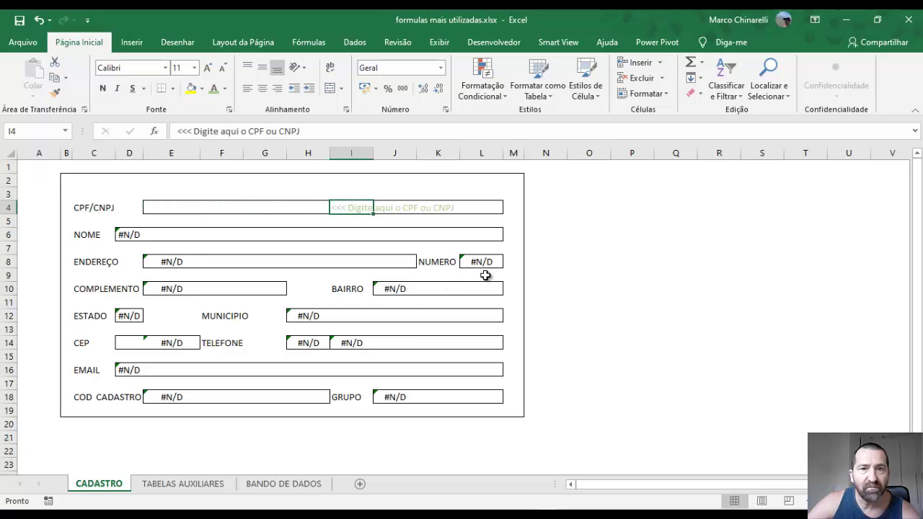
{"action": "left_click", "coordinate": [165, 207]}
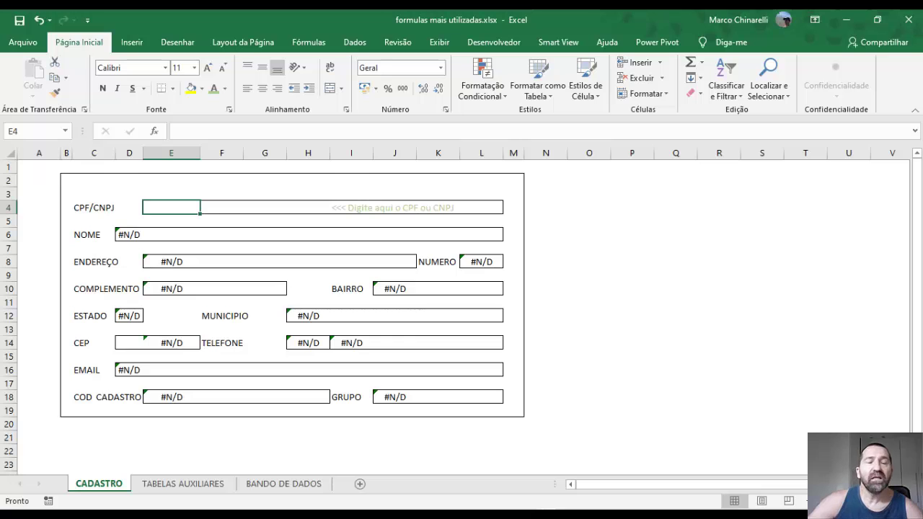